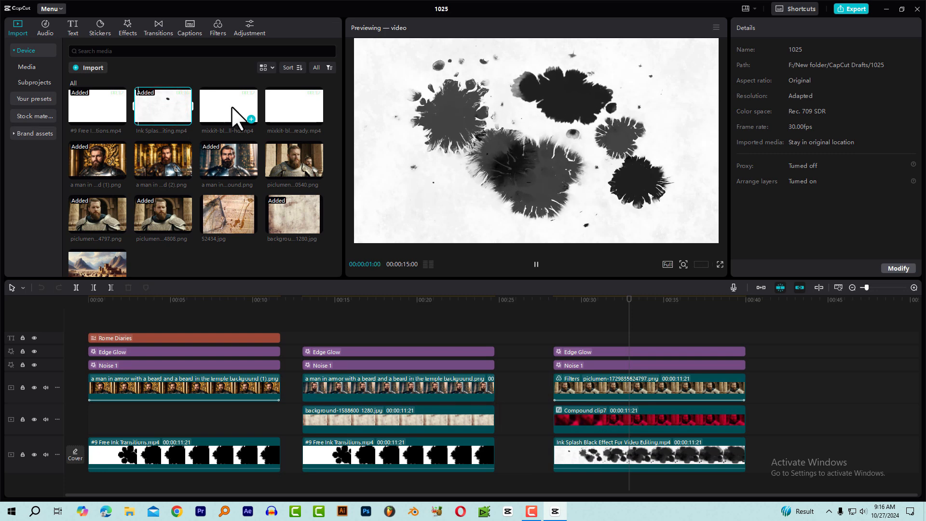
Preview the mixkit black ink splash video and the two old paper background images in the media library.
left_click(237, 112)
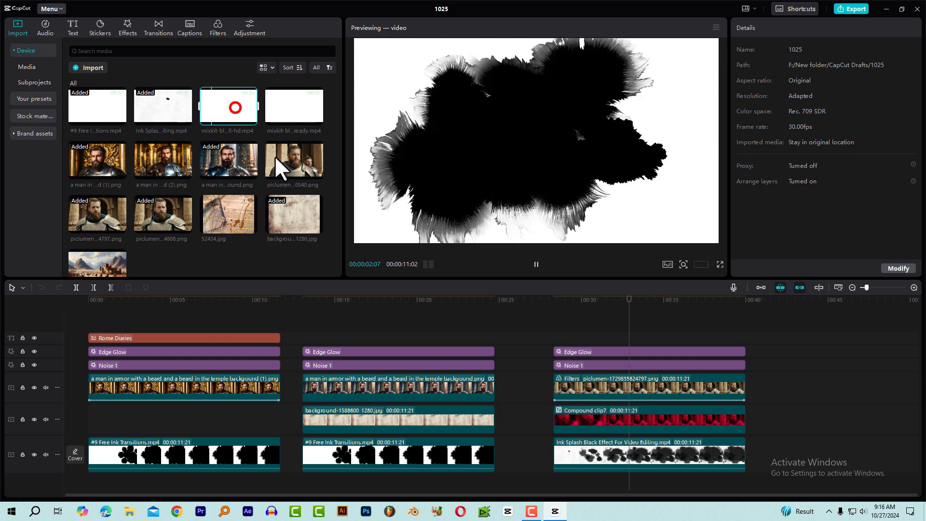
left_click(234, 209)
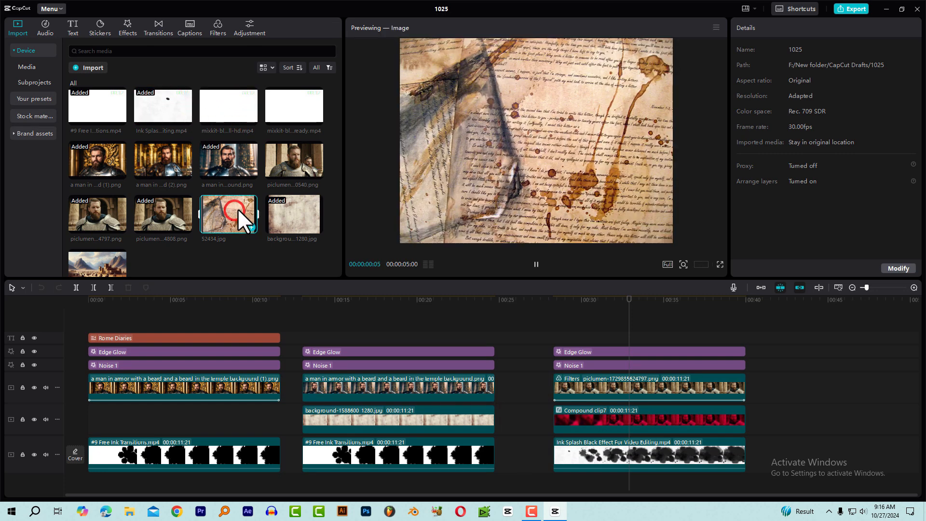
left_click(293, 203)
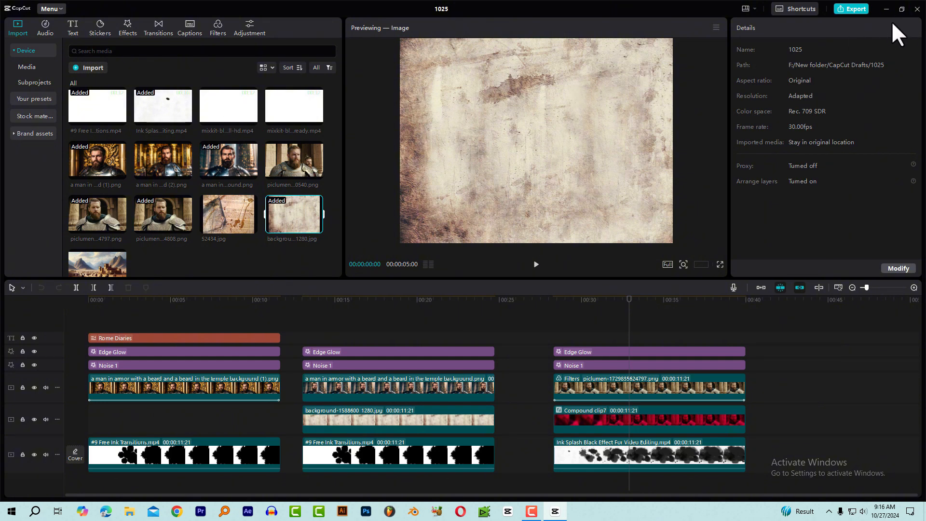
Close the open project, create a new one and import all the media files from the ink effect folder.
left_click(917, 9)
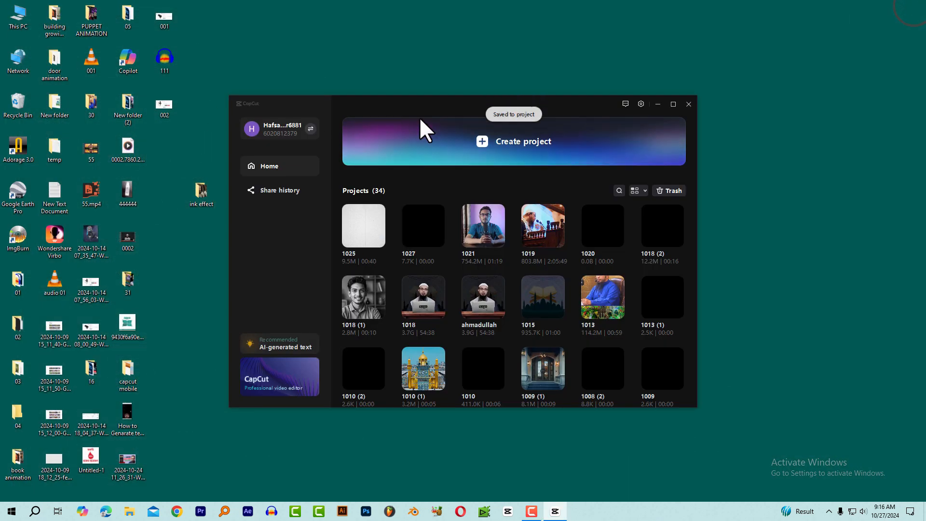
left_click(486, 142)
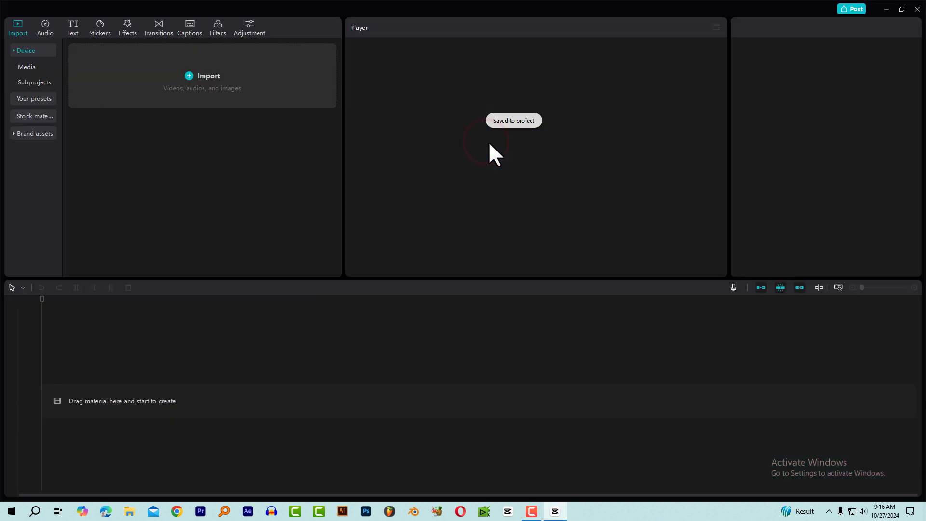
left_click(196, 77)
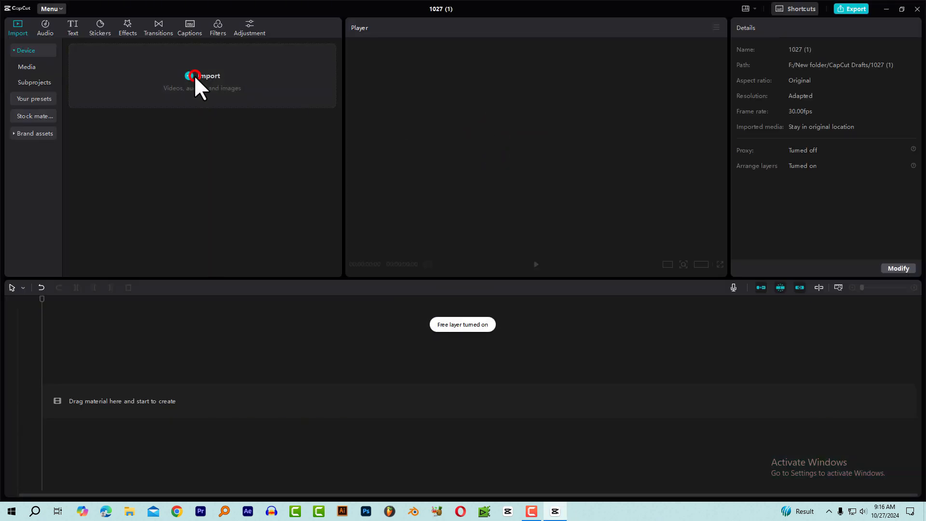
left_click_drag(744, 191, 143, 77)
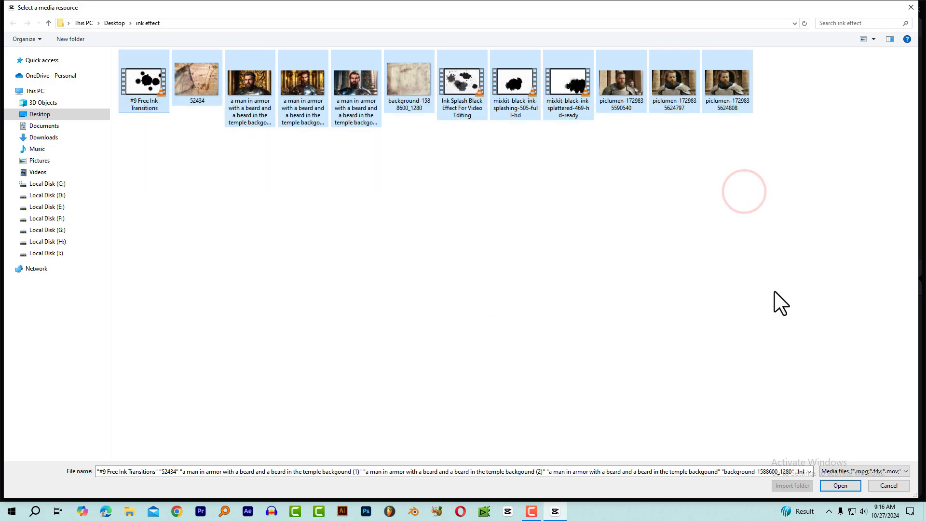
left_click(838, 485)
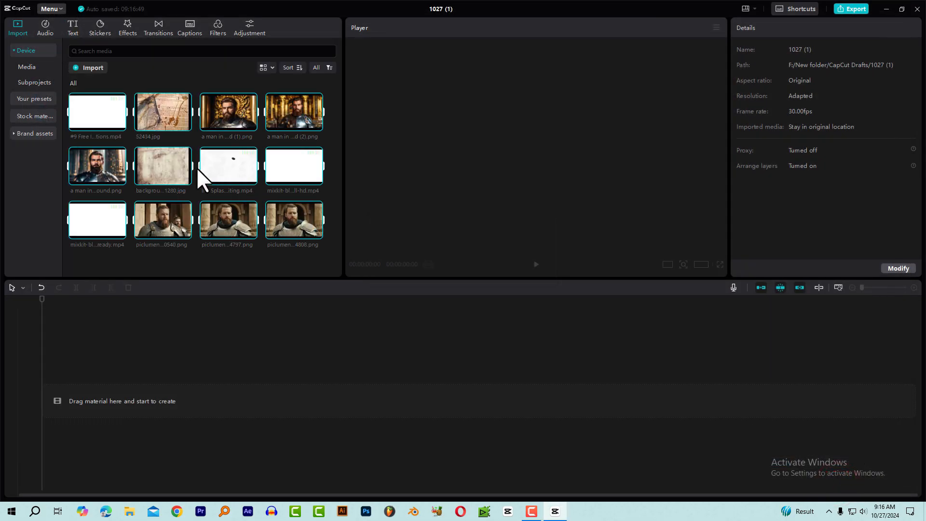
Place the #9 Free Ink Transitions video at the start of the timeline and play it from the beginning.
left_click(105, 114)
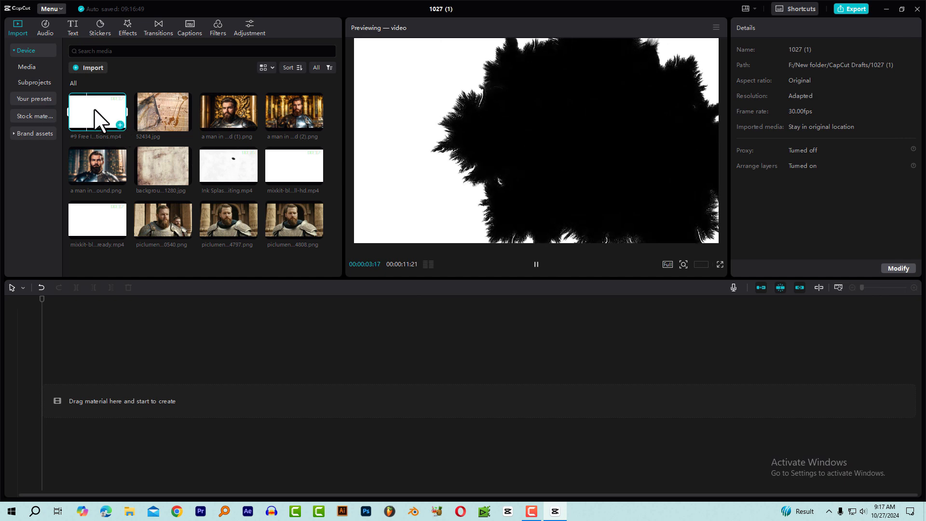
left_click_drag(89, 112, 98, 391)
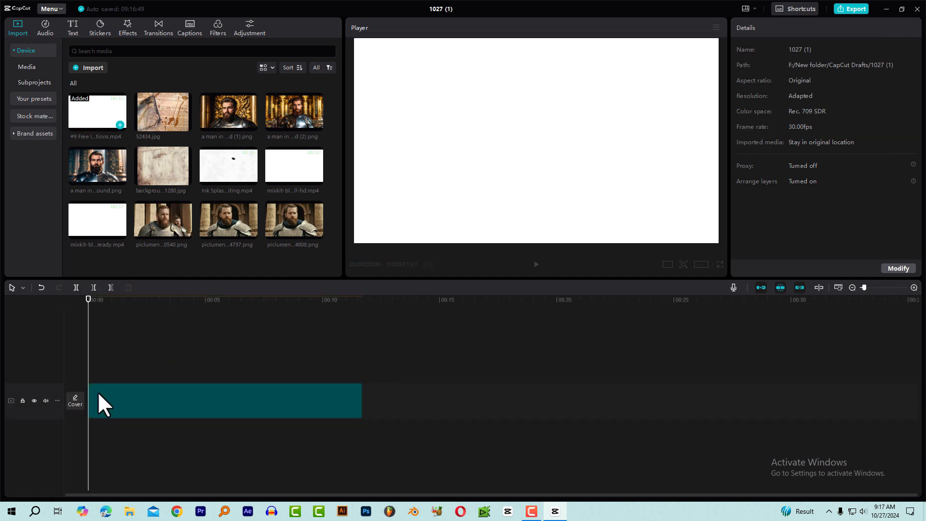
left_click_drag(107, 303, 80, 305)
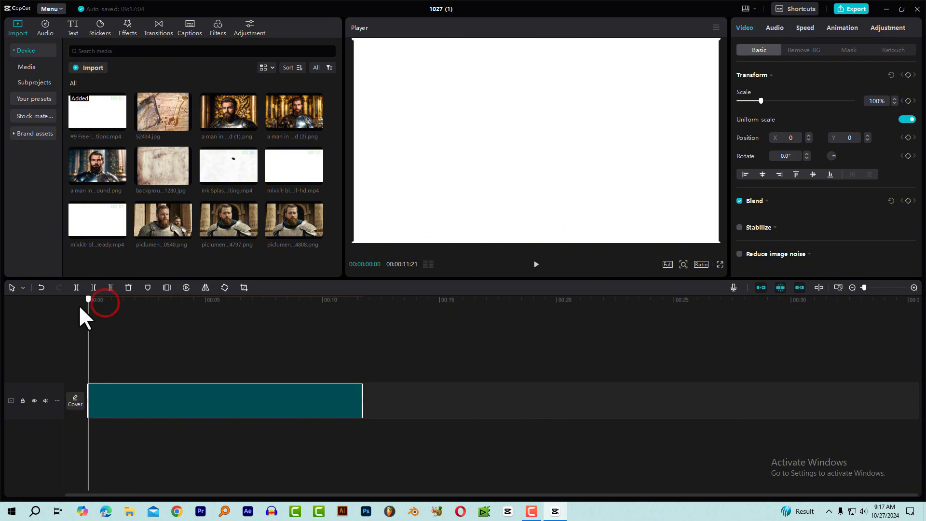
key("space")
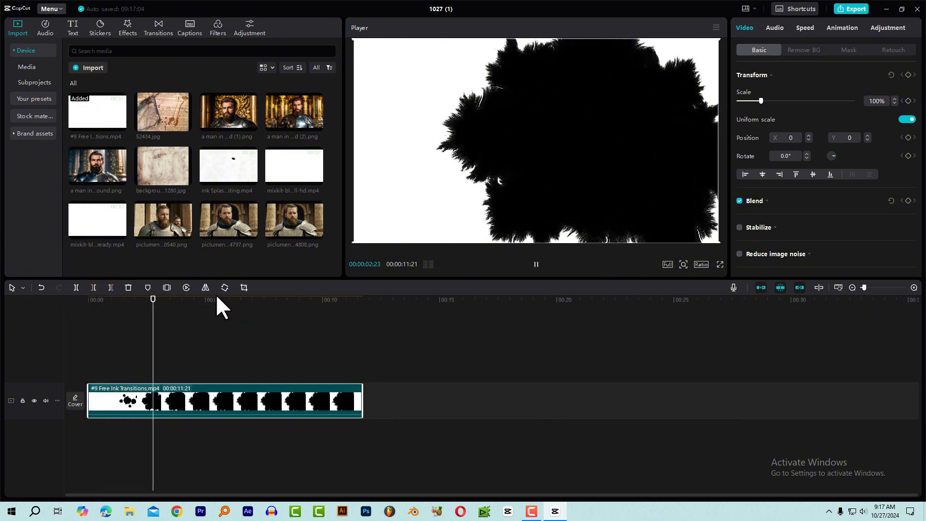
Split the ink transition clip at 00:00:04:00, delete the remaining part and return to the timeline start.
mouse_move(185, 302)
left_mouse_down()
mouse_move(173, 322)
mouse_move(182, 314)
left_mouse_up()
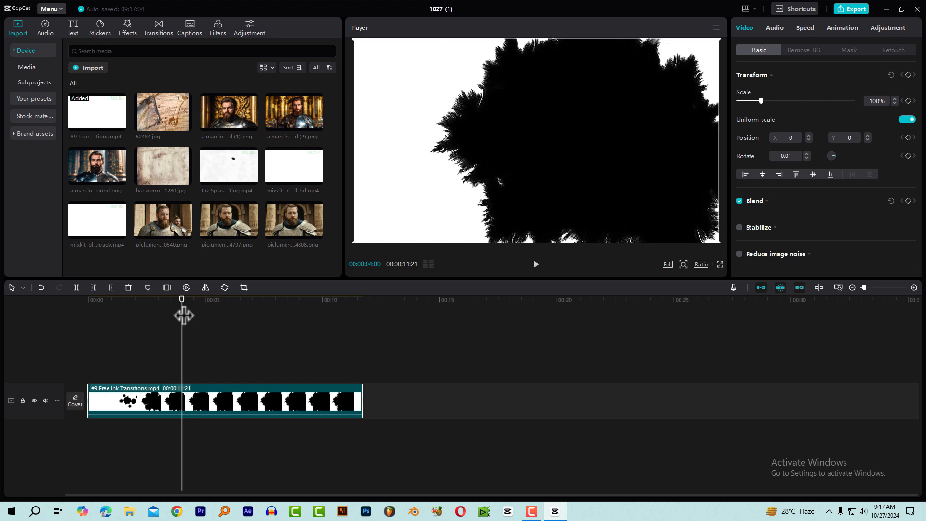
key("ctrl+b")
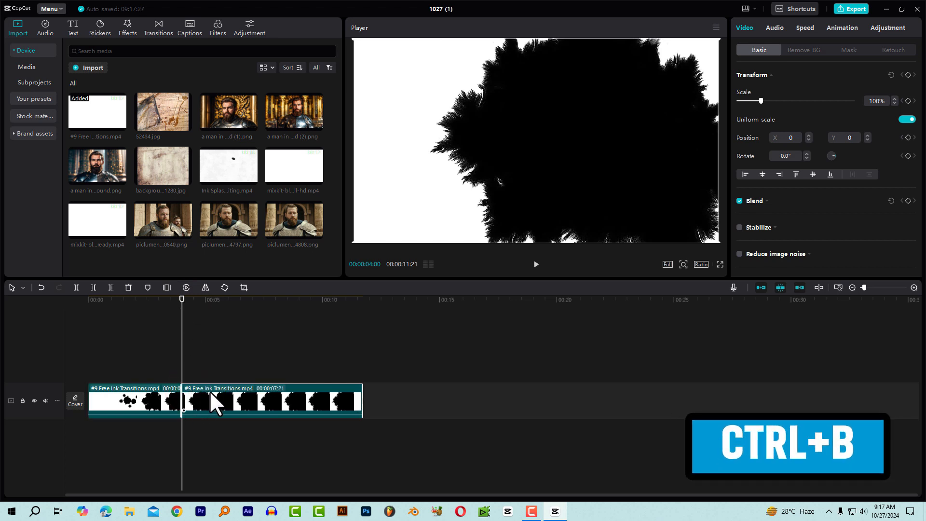
key("Delete")
left_click_drag(140, 299, 50, 310)
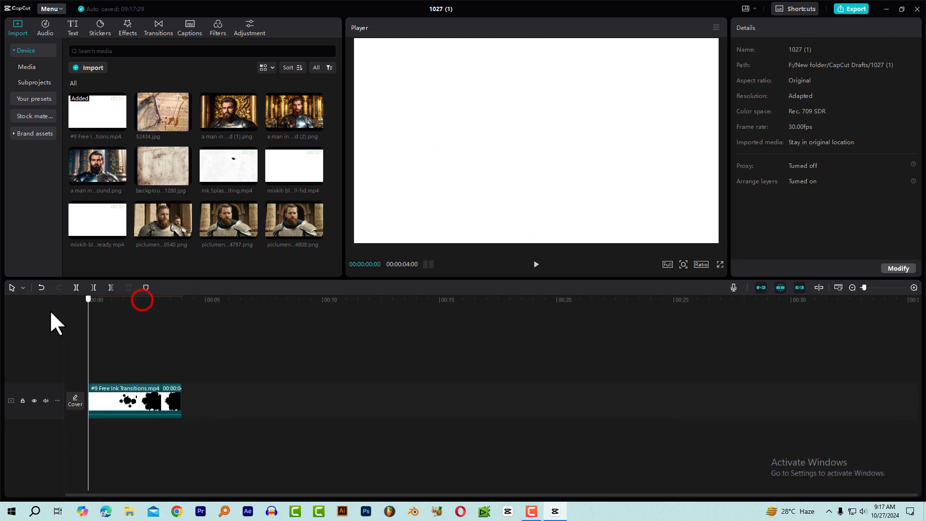
Add the armored man image with the blue-toned temple background on a track above the ink clip, aligned to the timeline start.
left_click(126, 309)
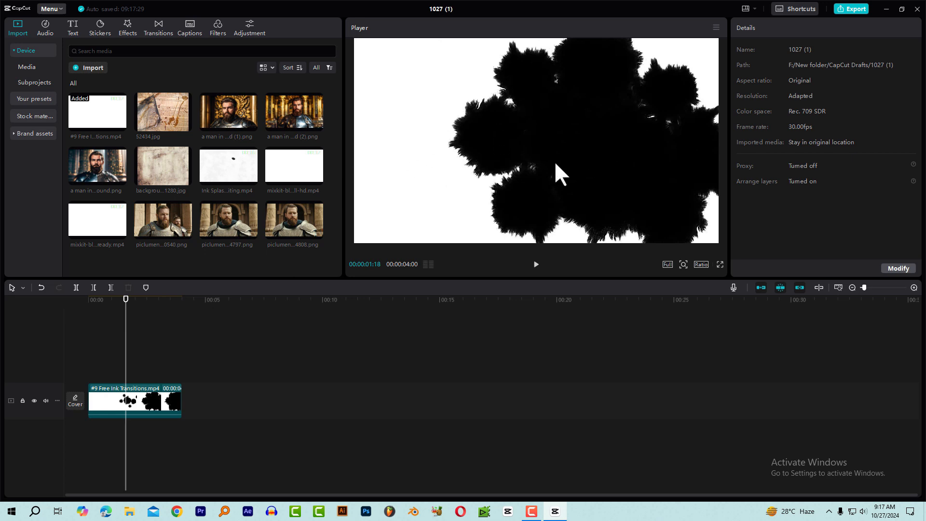
left_click(109, 308)
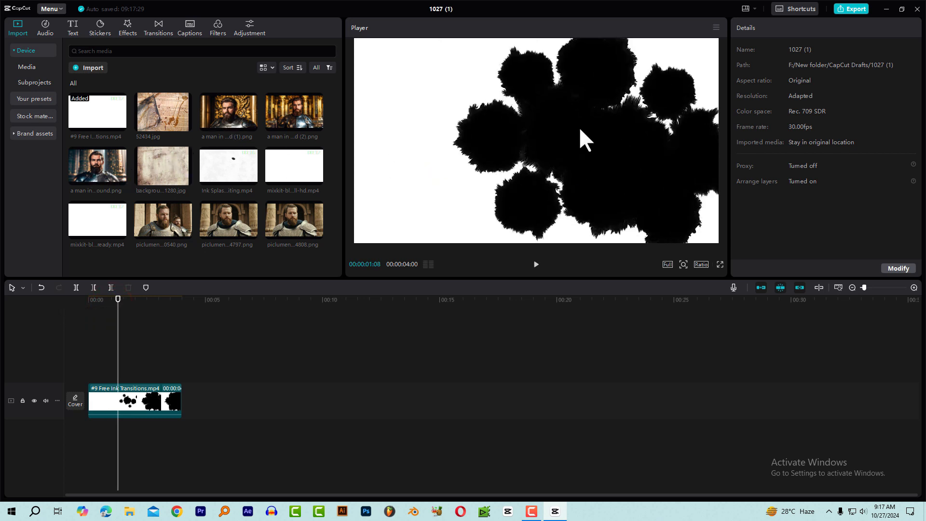
left_click(133, 397)
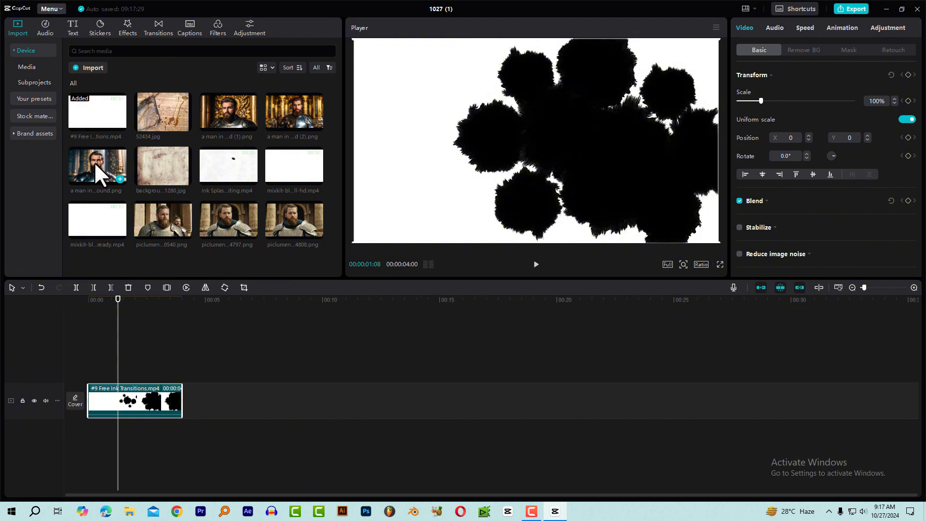
left_click_drag(94, 161, 86, 376)
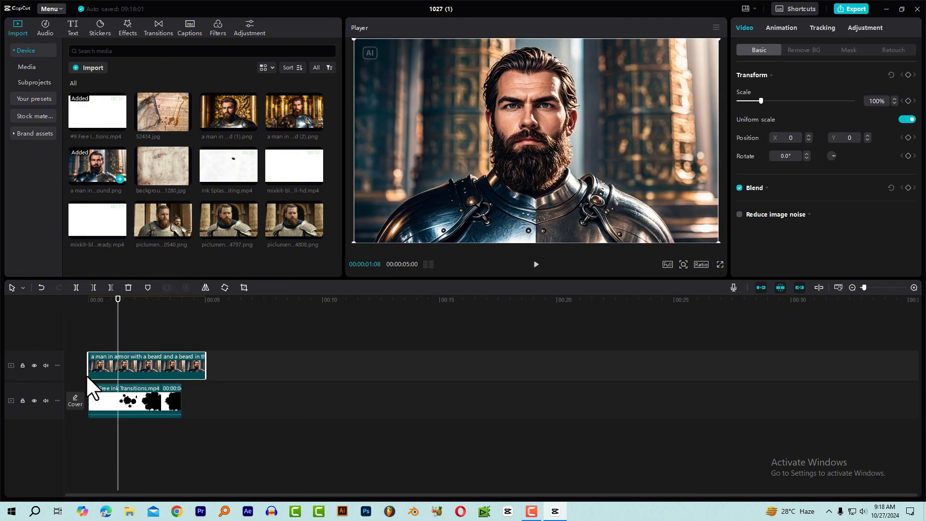
Trim the armored man image to 4 seconds so it ends together with the ink clip.
left_click(175, 300)
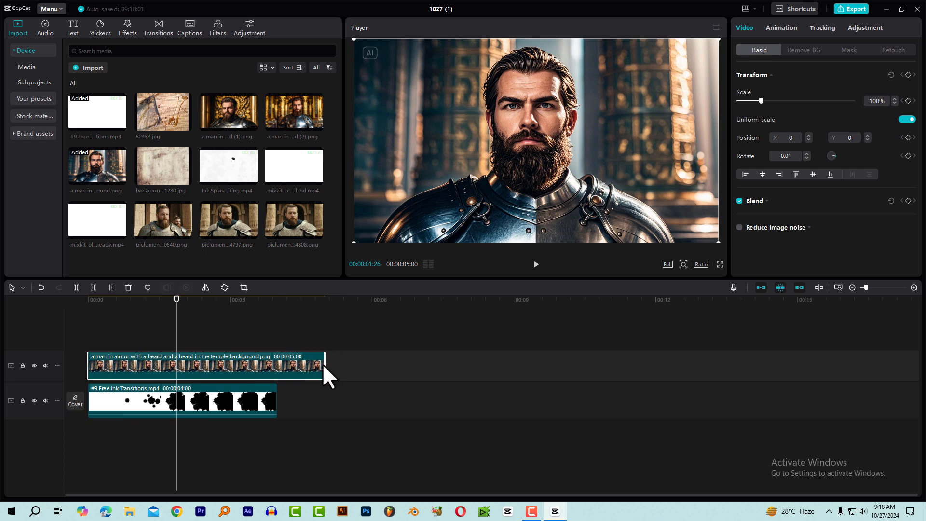
left_click_drag(323, 364, 278, 399)
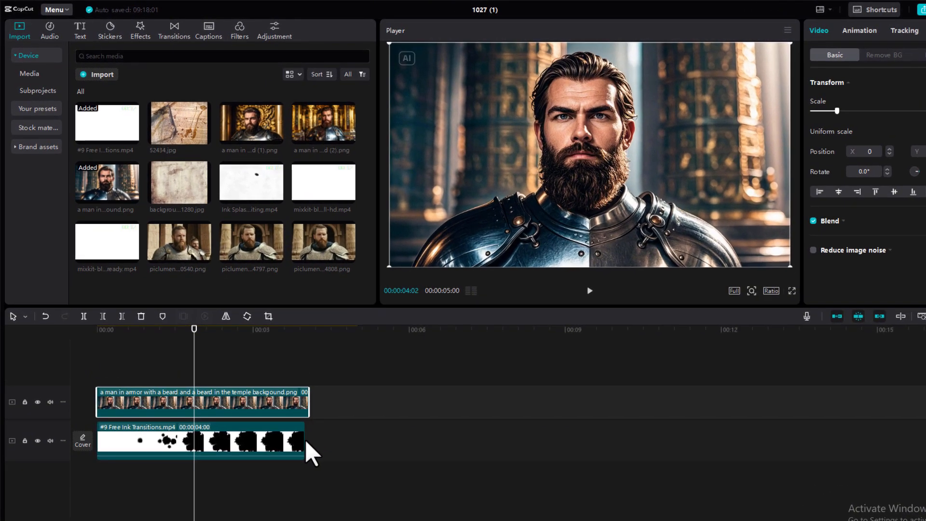
left_click_drag(305, 439, 301, 438)
left_click(166, 337)
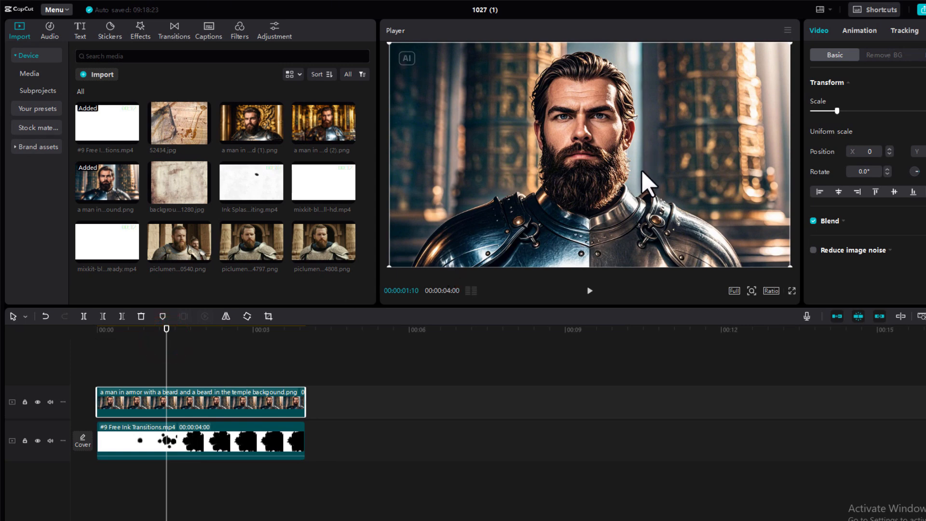
Move the armored man image aside to view the ink clip beneath it, and return it to the timeline start.
left_click_drag(189, 414, 314, 410)
left_click(200, 437)
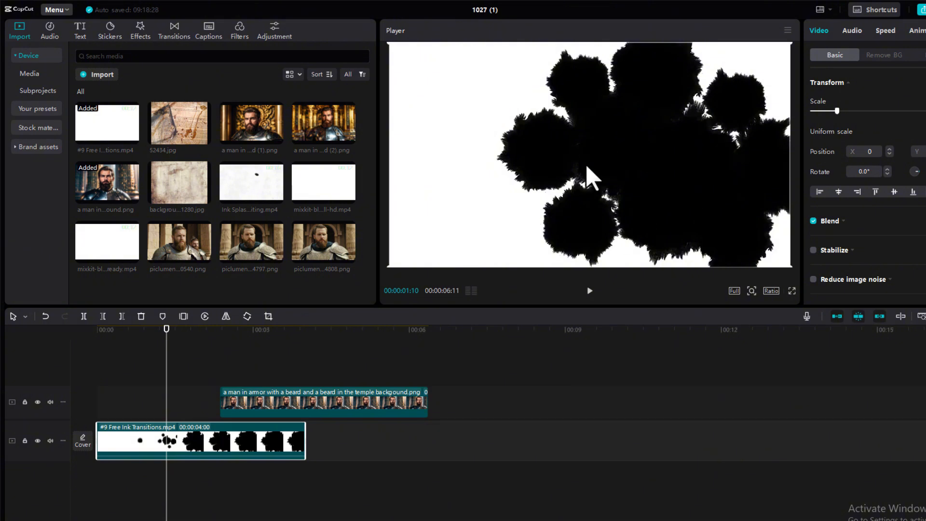
left_click_drag(276, 409, 160, 407)
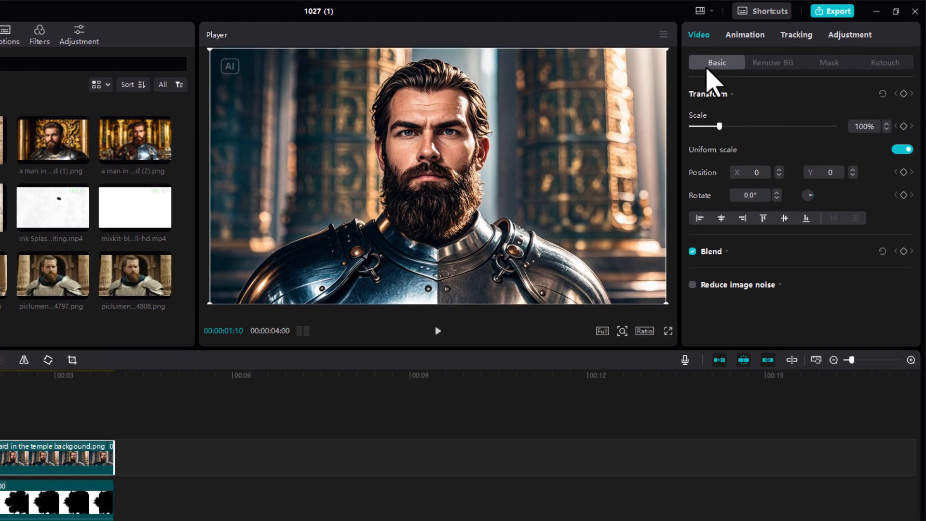
Set the armored man image's blend mode to Brighten.
left_click(720, 63)
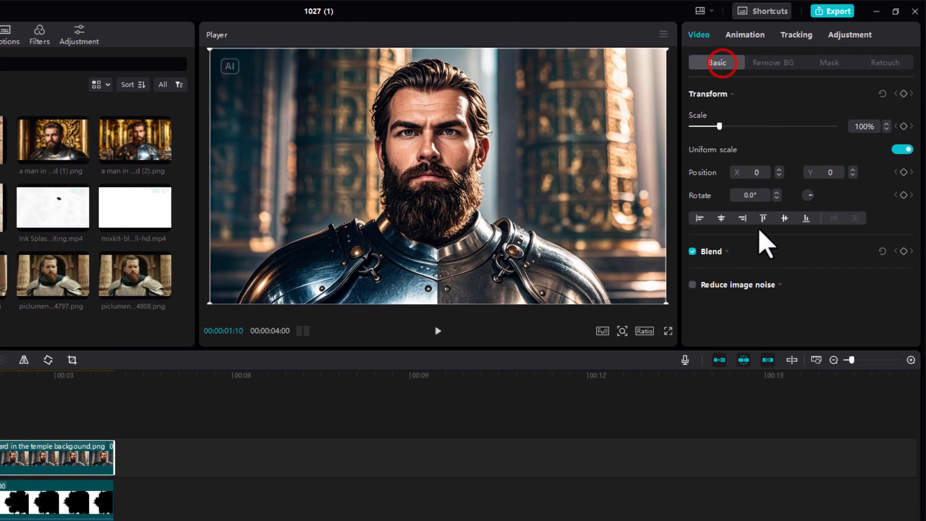
left_click(727, 254)
scroll(816, 260, "down", 1)
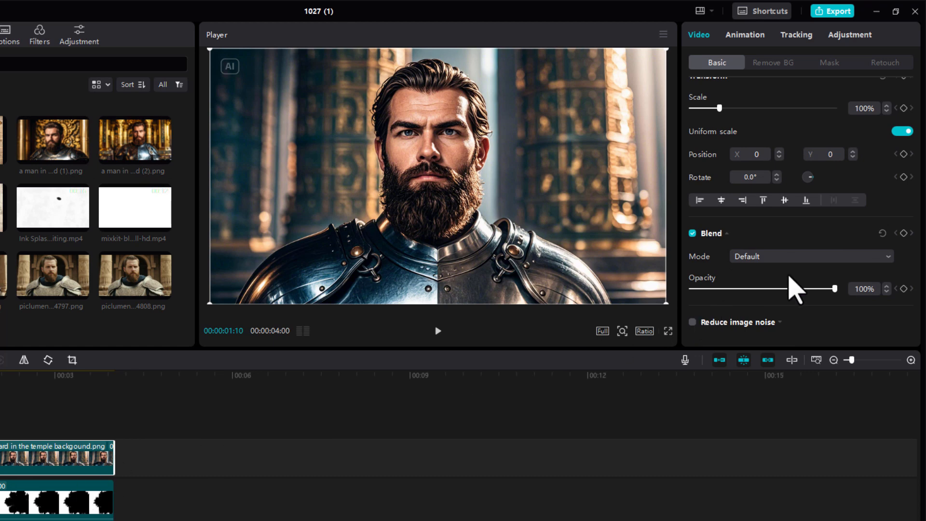
left_click(776, 256)
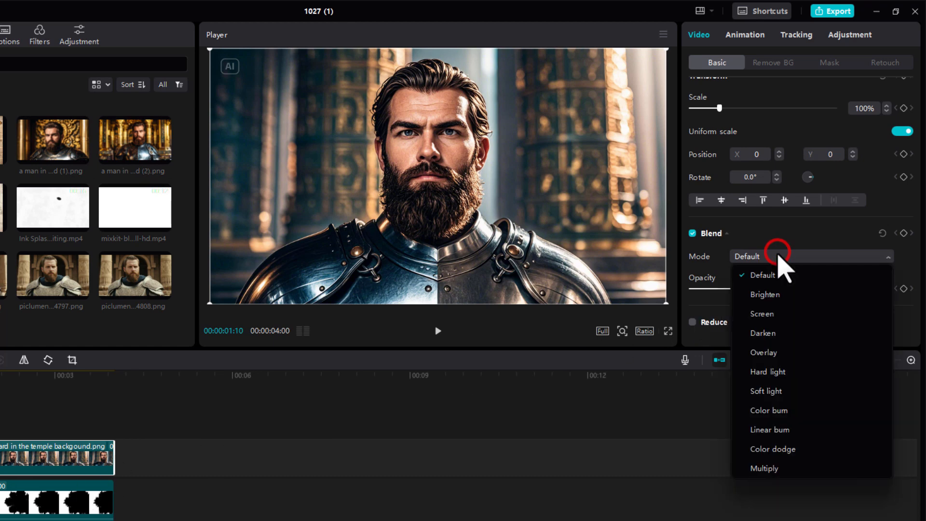
left_click(772, 295)
Compare the Screen and Brighten blend modes on the armored man image, finishing with Brighten.
left_click(782, 256)
left_click(771, 314)
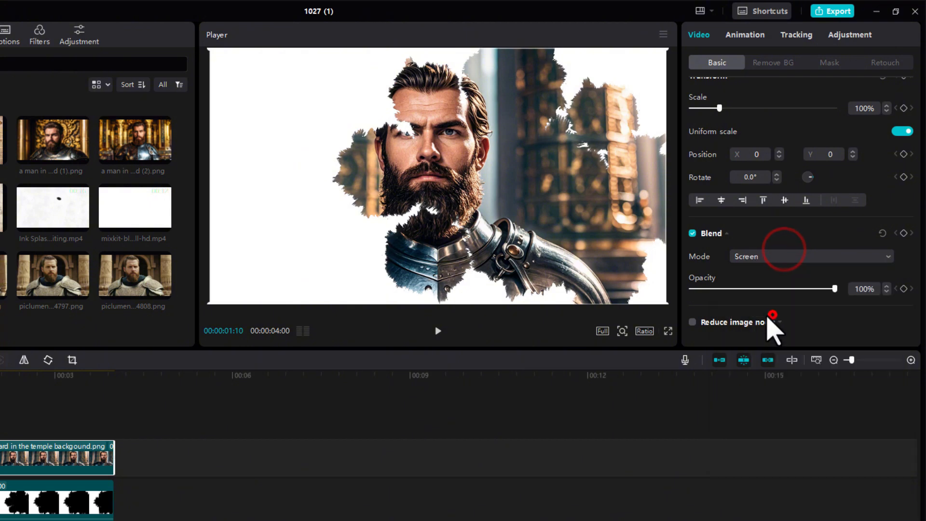
left_click(769, 256)
left_click(767, 292)
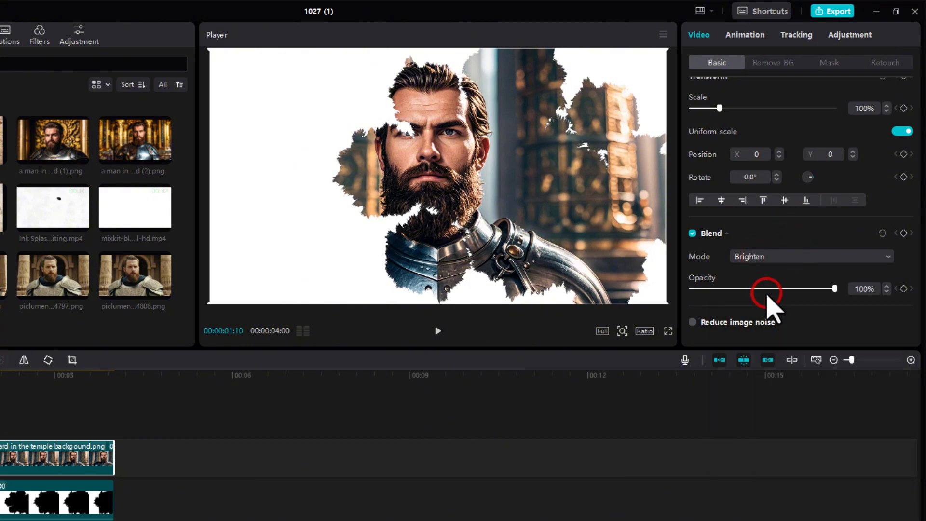
left_click(768, 257)
left_click(762, 311)
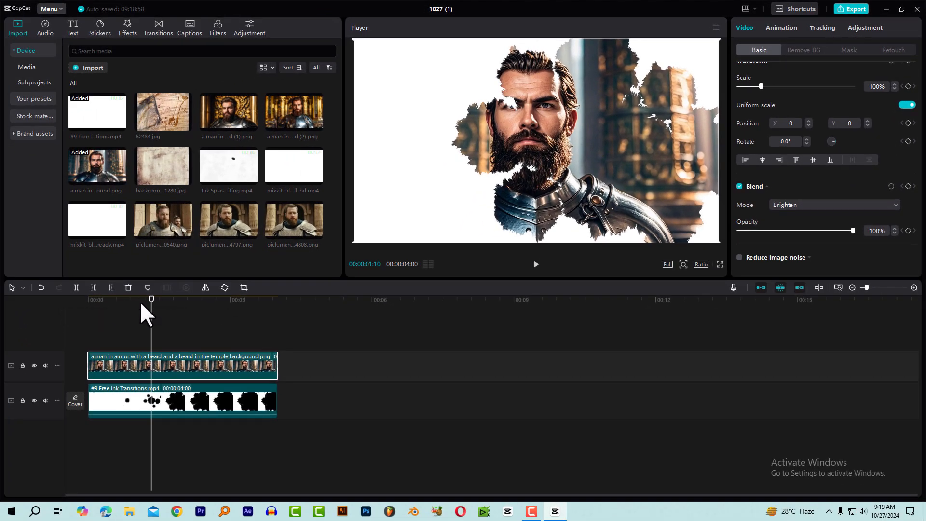
Play the ink reveal from the start, scrub through it to check the effect and return to the beginning.
left_click_drag(134, 300, 78, 307)
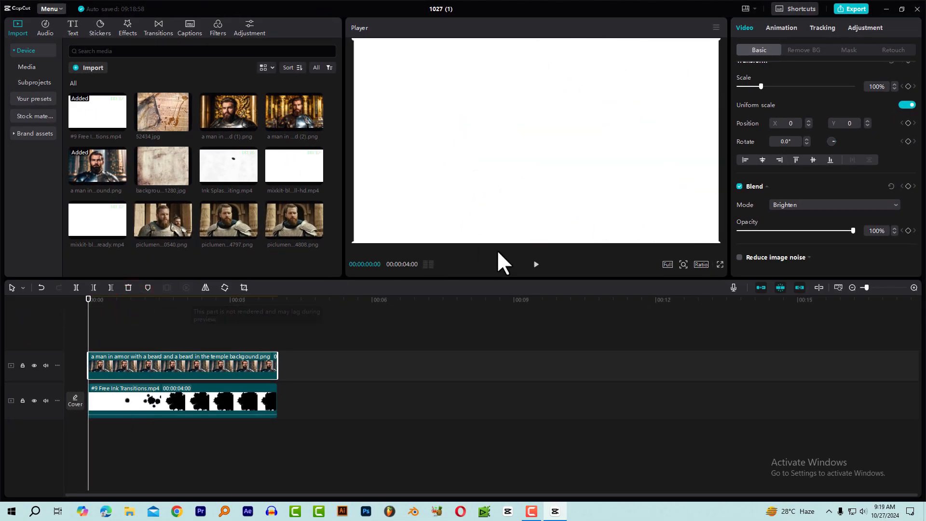
left_click(535, 264)
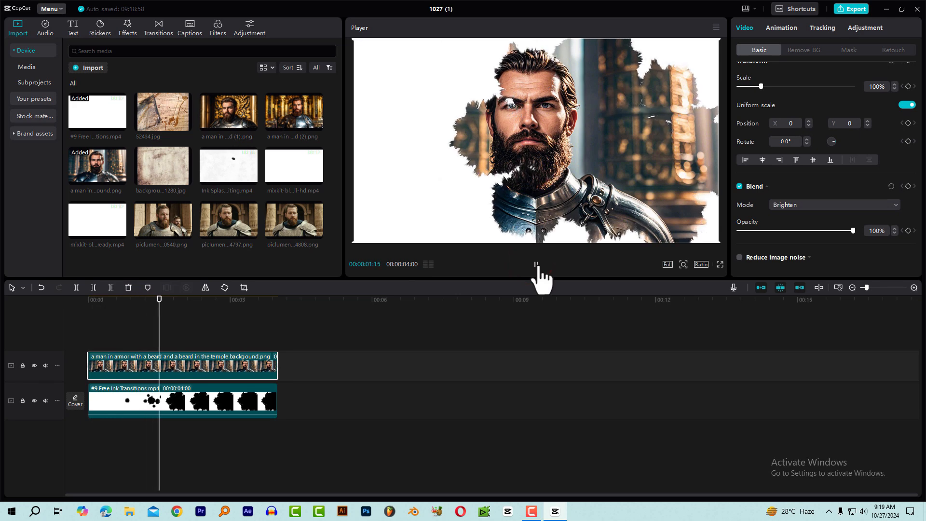
left_click(536, 264)
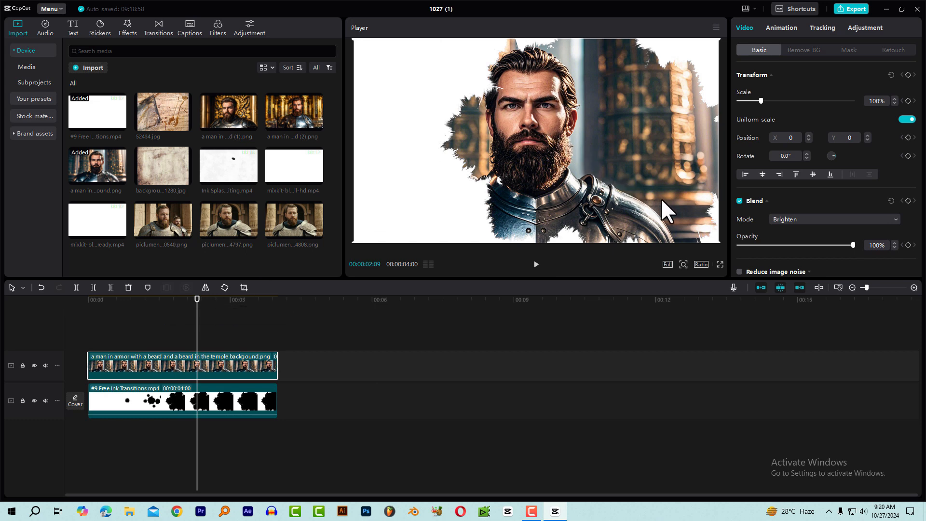
left_click_drag(213, 305, 229, 300)
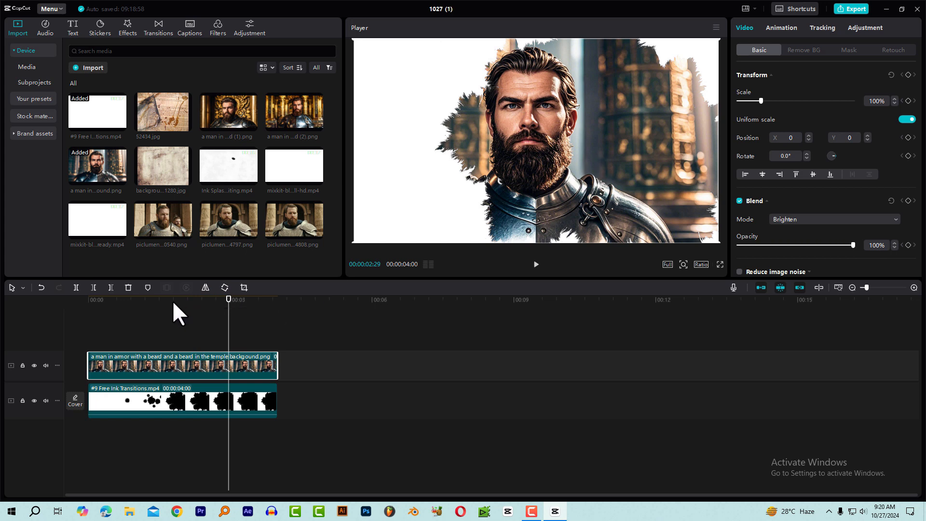
left_click_drag(195, 299, 88, 313)
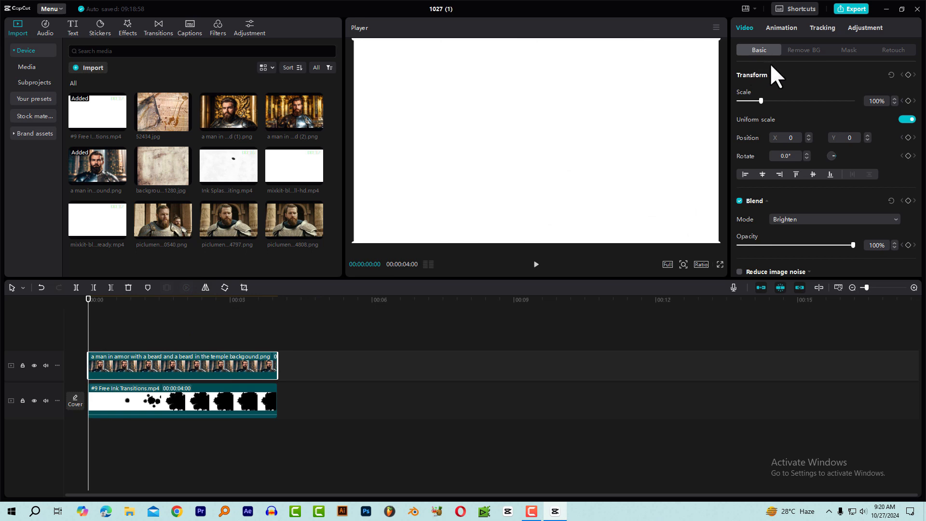
Keyframe the armored man image's transform at its start, and at its end scale it to 113% and position it at X 495, Y -97.
left_click(763, 50)
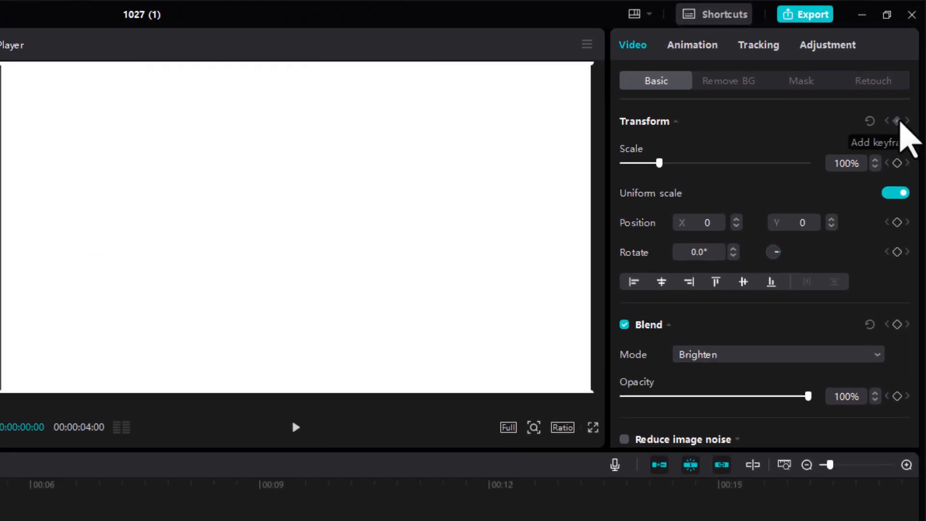
left_click(897, 121)
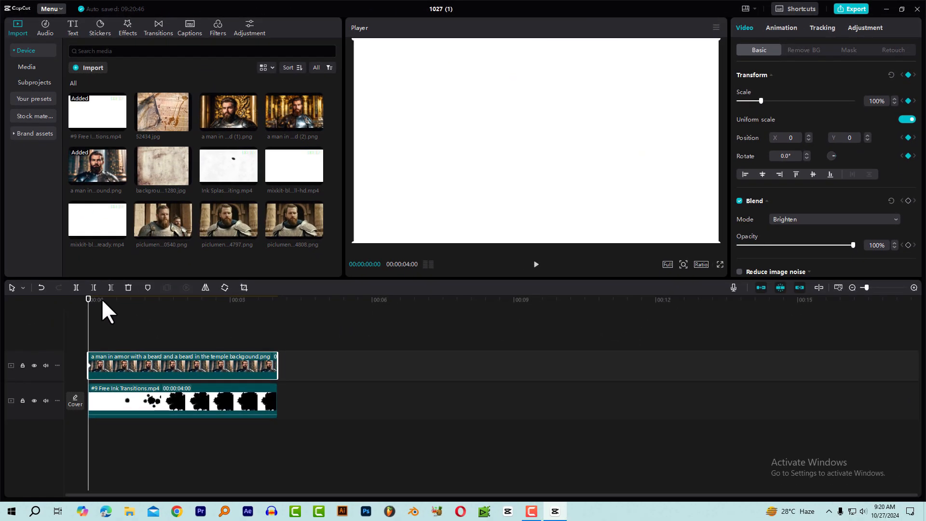
left_click_drag(103, 301, 275, 326)
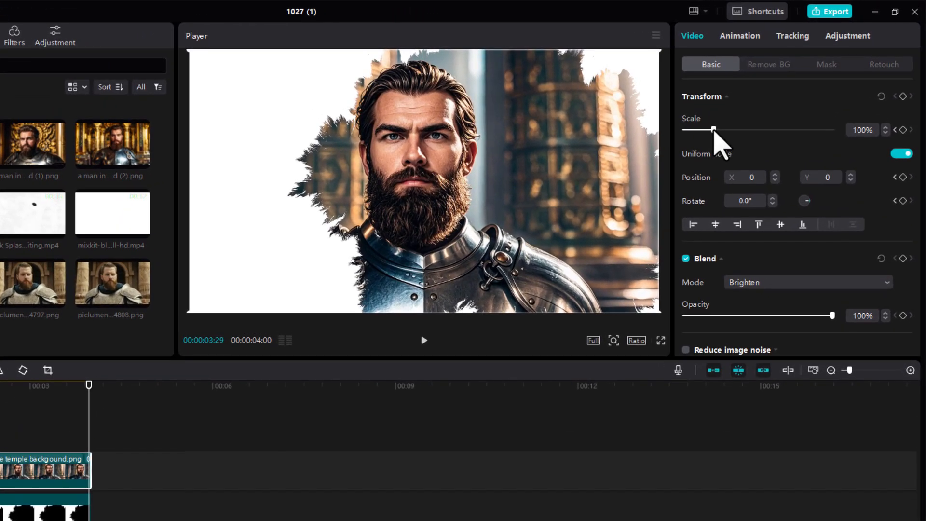
left_click_drag(713, 129, 717, 130)
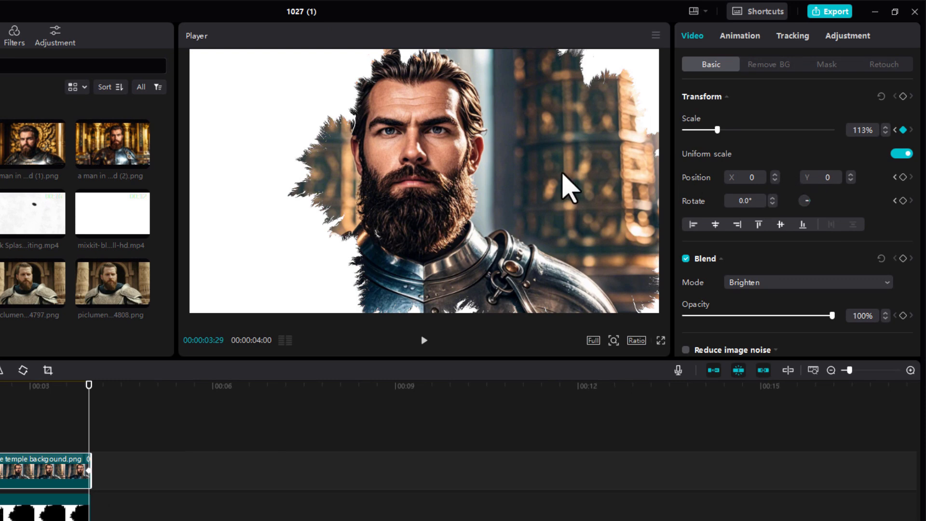
left_click_drag(481, 180, 529, 192)
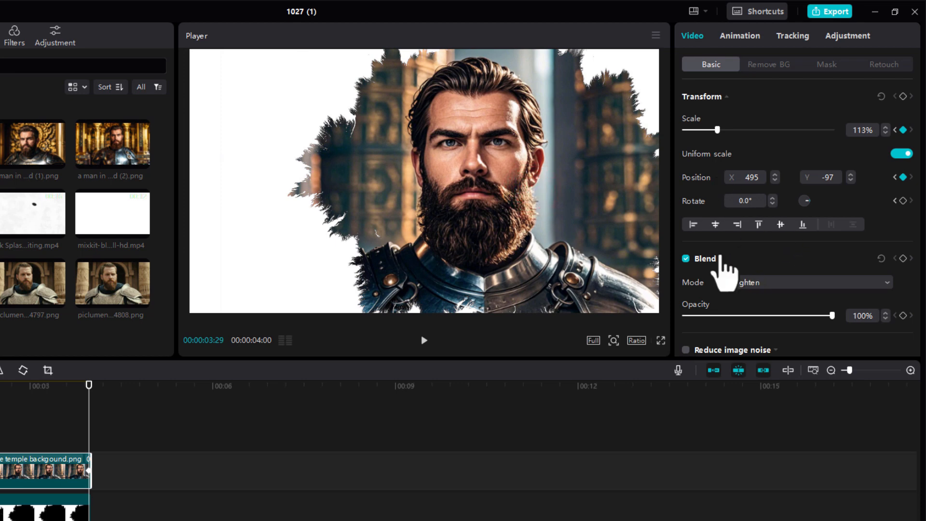
Set the armored man image's blend mode to Default and adjust its end keyframe to 119% scale and position X 320, Y -204.
left_click(790, 284)
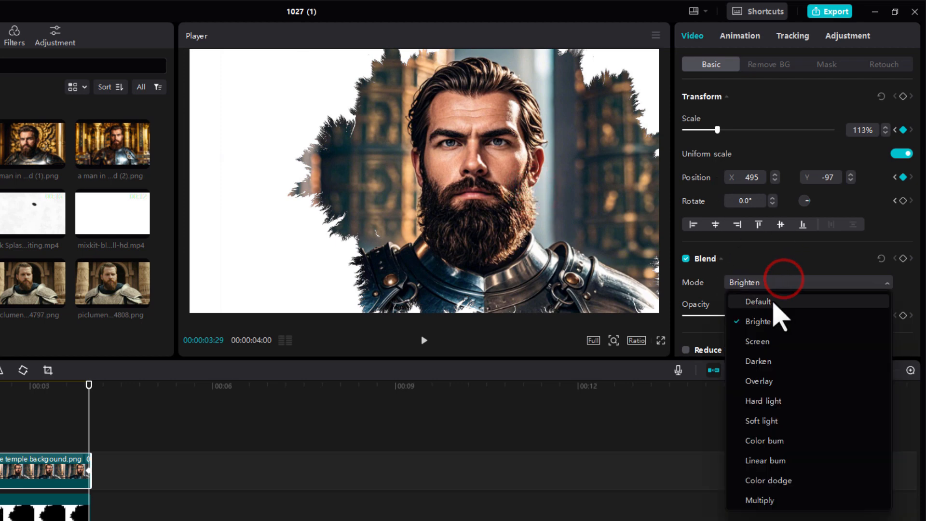
left_click(772, 301)
scroll(370, 173, "up", 1)
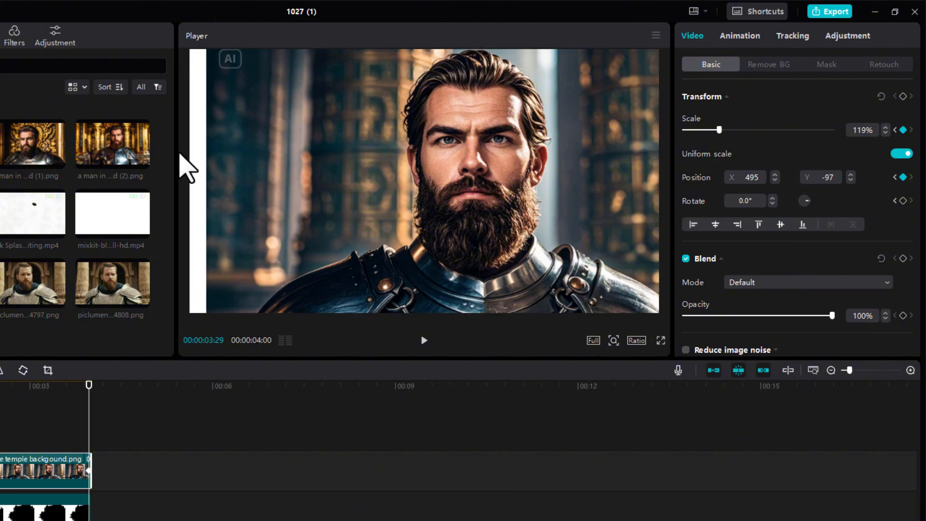
left_click_drag(283, 165, 262, 178)
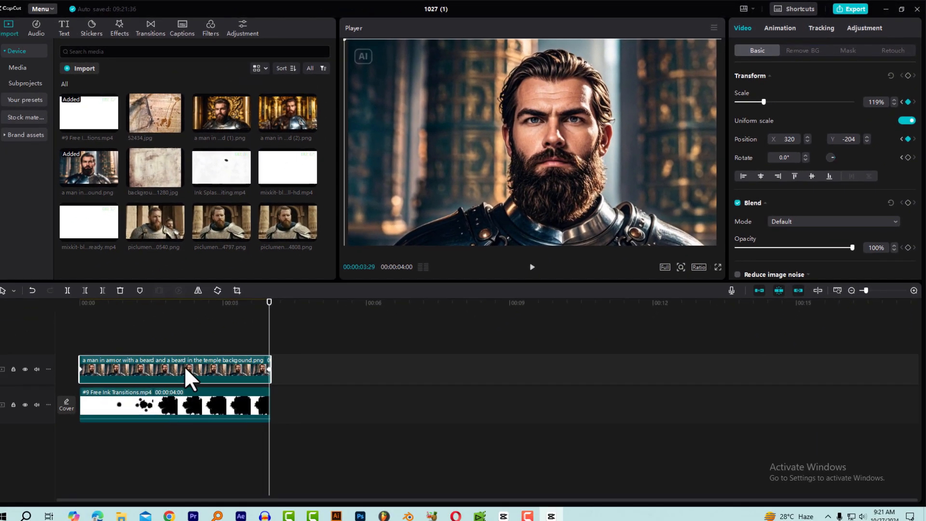
Play the armored man image's keyframed movement from the timeline start and pause before the end.
left_click(46, 387)
left_click_drag(242, 300, 62, 311)
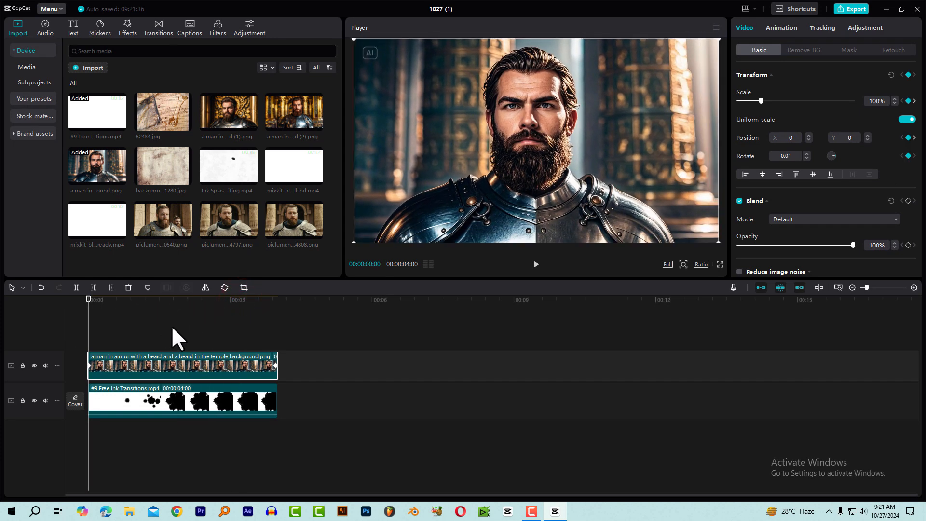
left_click(534, 267)
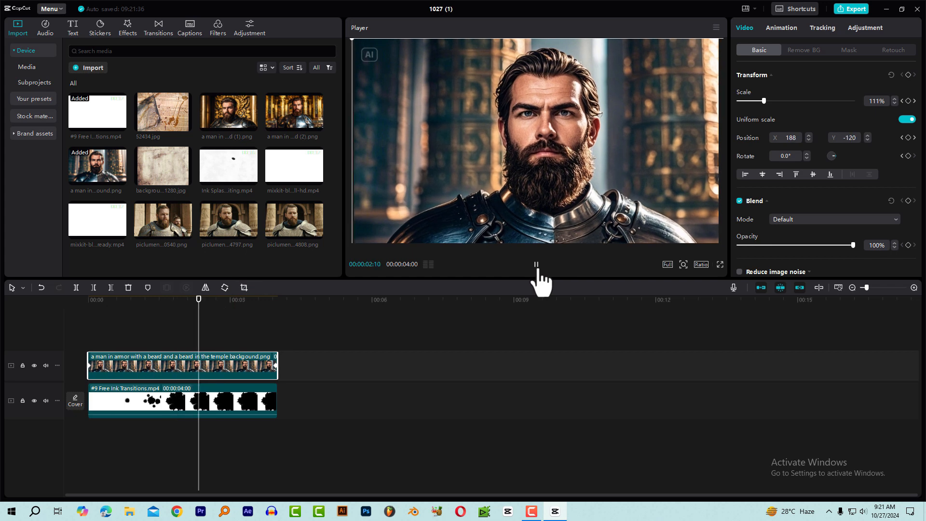
left_click(538, 266)
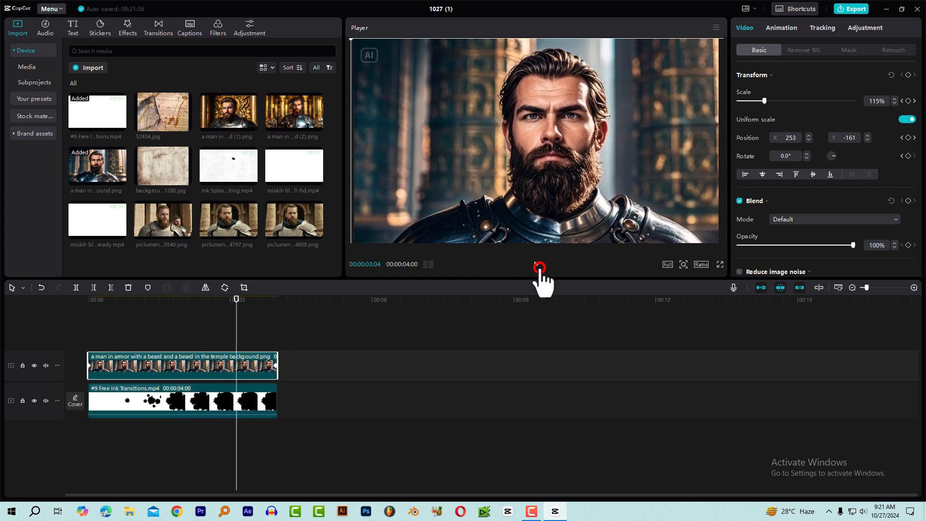
Set the armored man image's blend mode back to Brighten and play the animated ink reveal from the start.
left_click(782, 219)
left_click(802, 249)
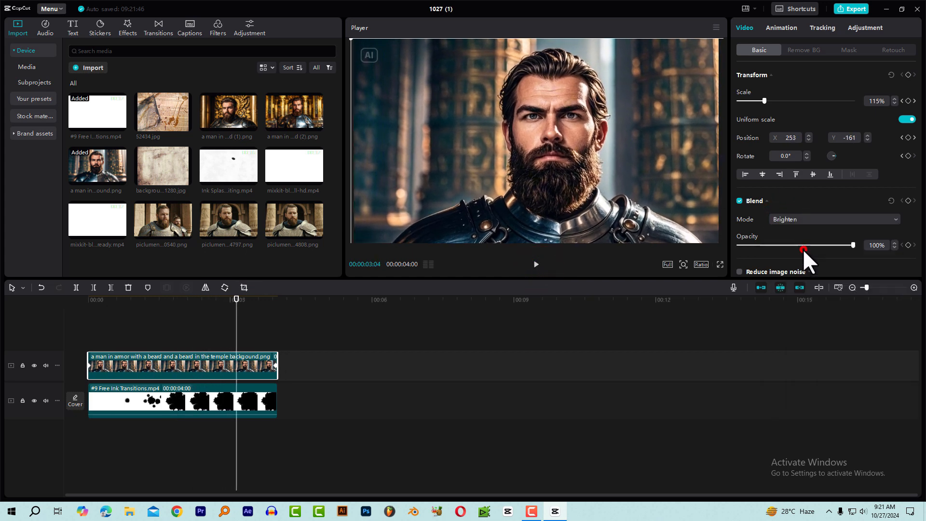
left_click_drag(141, 300, 62, 321)
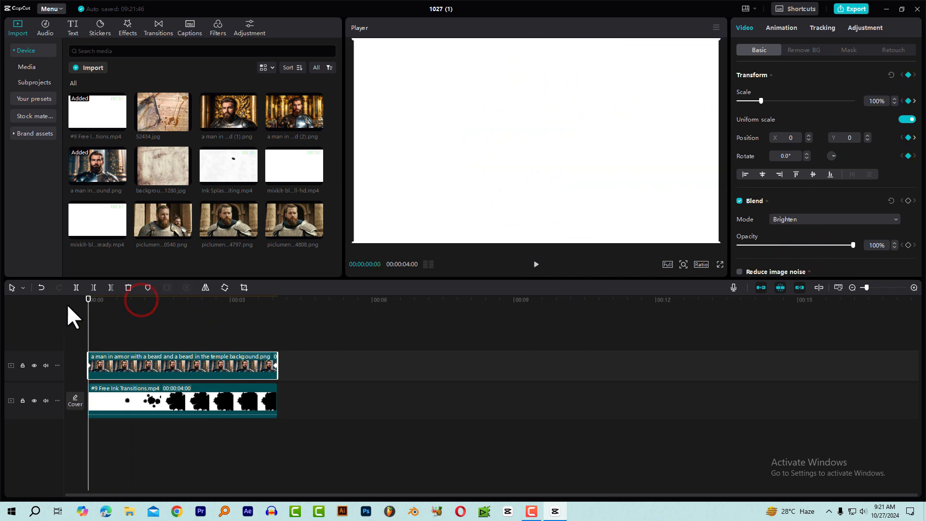
left_click(536, 264)
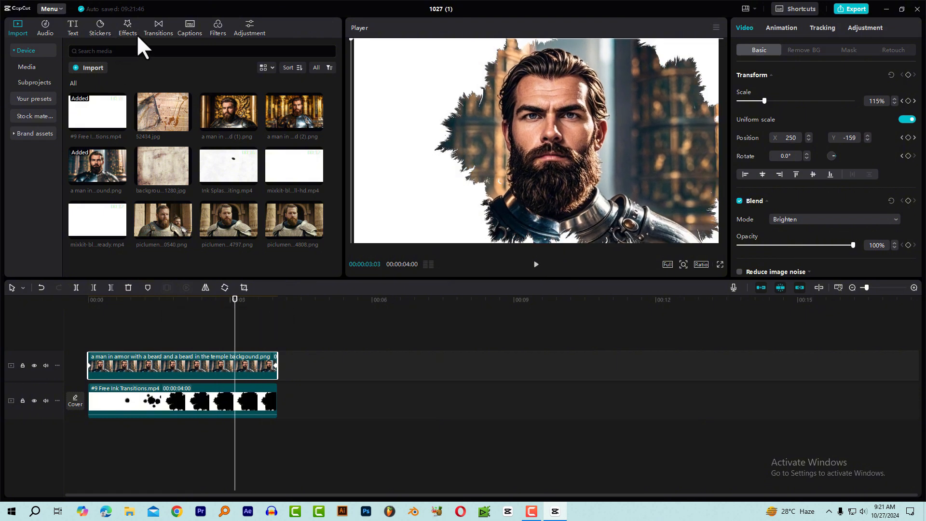
Add the Noise 1 video effect above the armored man image, extend it to the clips' full length and preview it.
left_click(126, 27)
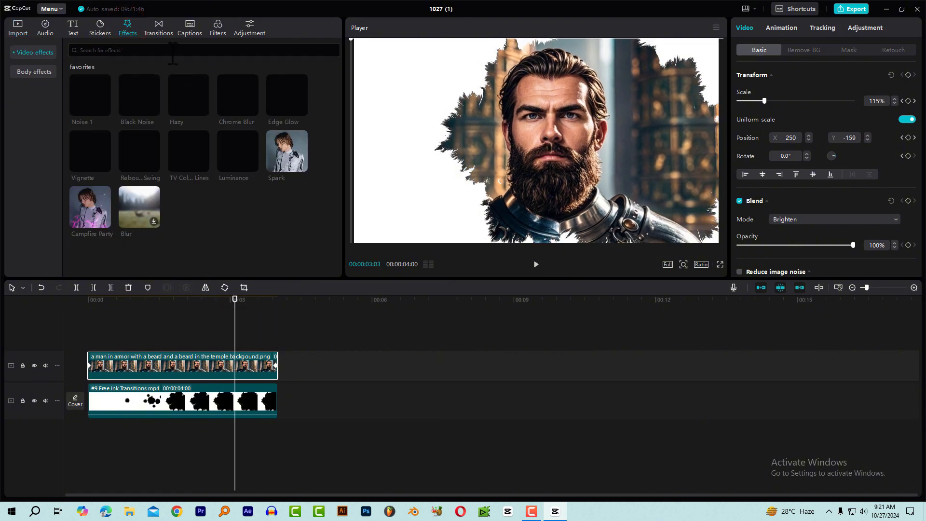
left_click_drag(96, 99, 80, 344)
mouse_move(239, 341)
left_mouse_down()
mouse_move(274, 343)
mouse_move(224, 343)
left_mouse_up()
left_click_drag(230, 355, 277, 343)
left_click(157, 300)
left_click(536, 264)
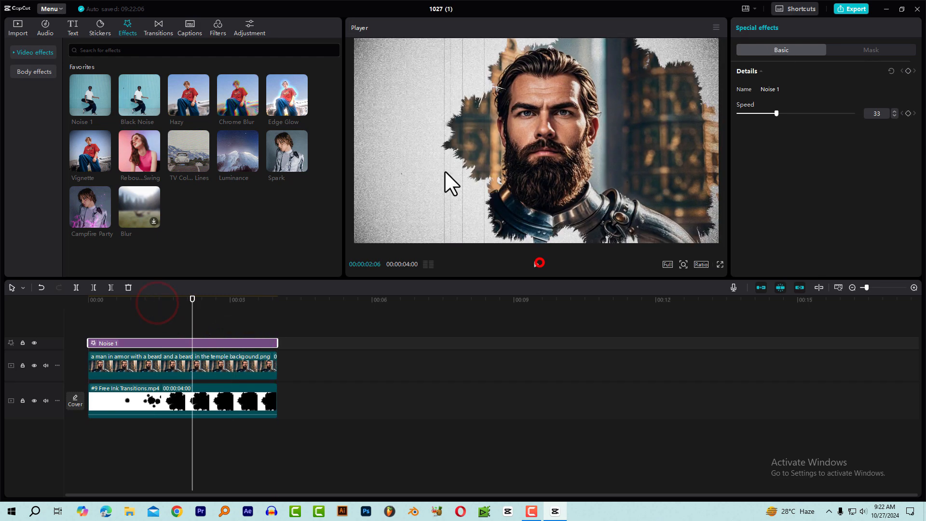
Add the Edge Glow effect above Noise 1, extend it to the clips' end and play the result from the start.
left_click_drag(299, 86, 88, 328)
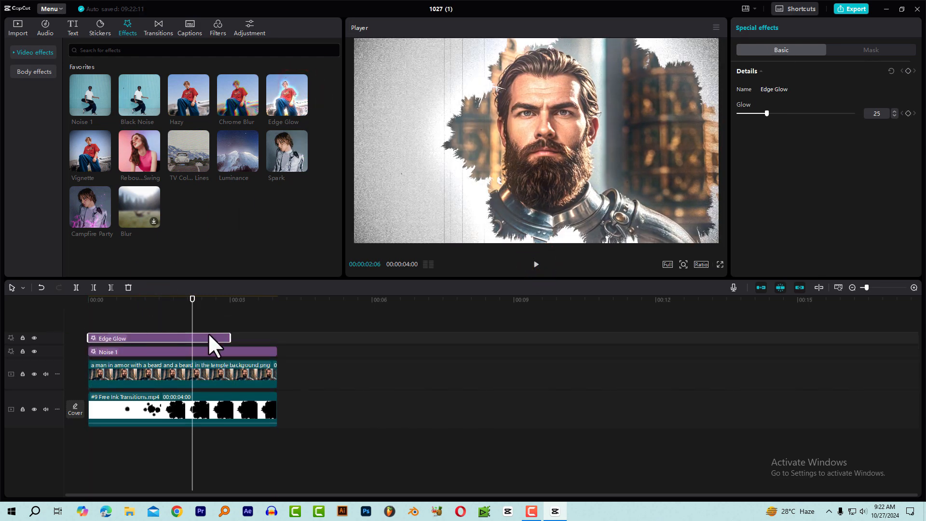
left_click_drag(229, 337, 278, 337)
left_click_drag(169, 305, 83, 312)
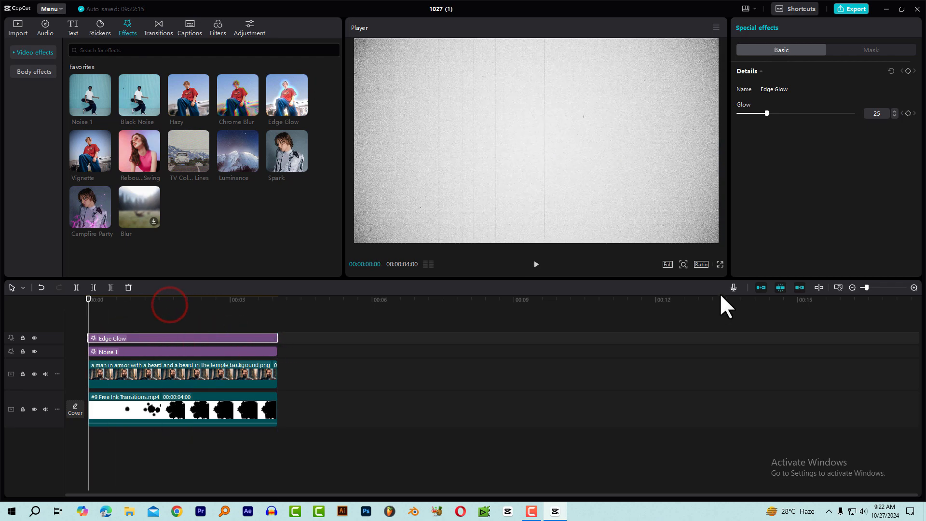
left_click(534, 264)
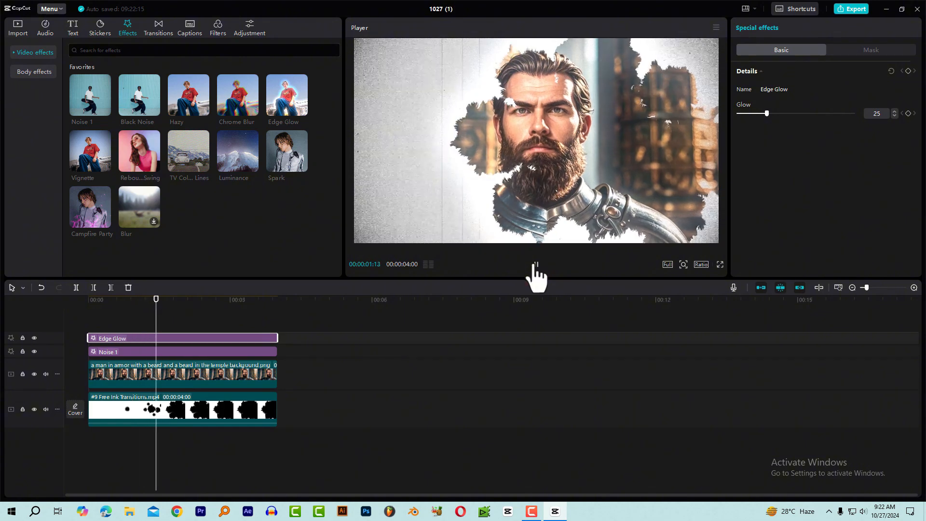
left_click(534, 264)
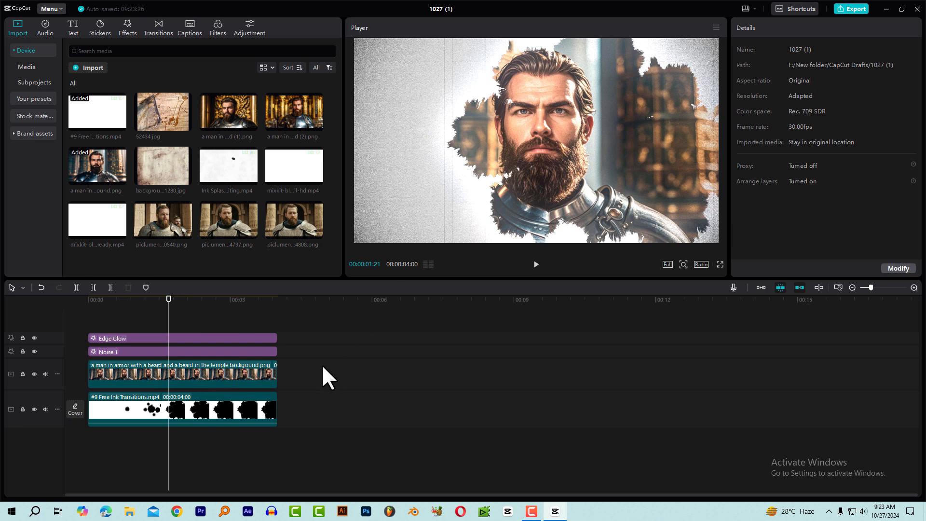
Copy the armored man image and ink transition clips together and paste the pair after the originals, leaving a gap.
left_click_drag(182, 305, 207, 305)
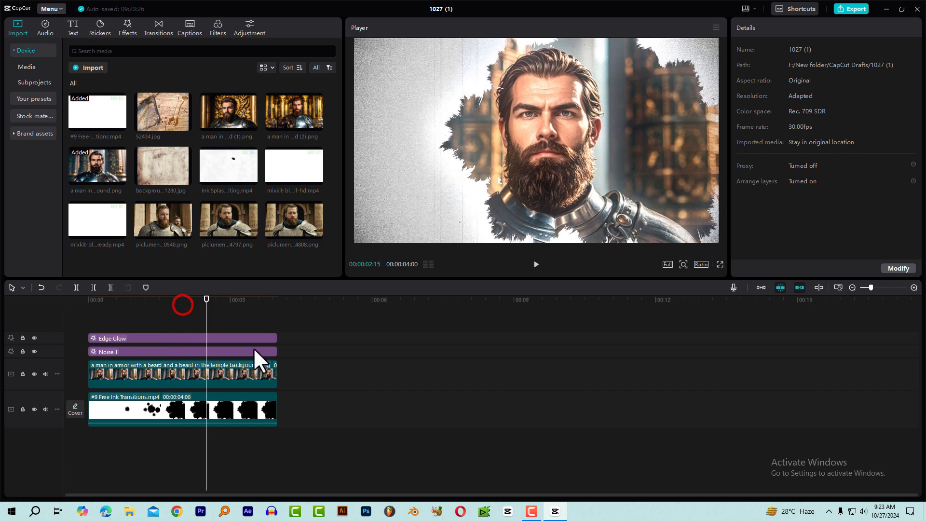
left_click_drag(304, 411, 225, 380)
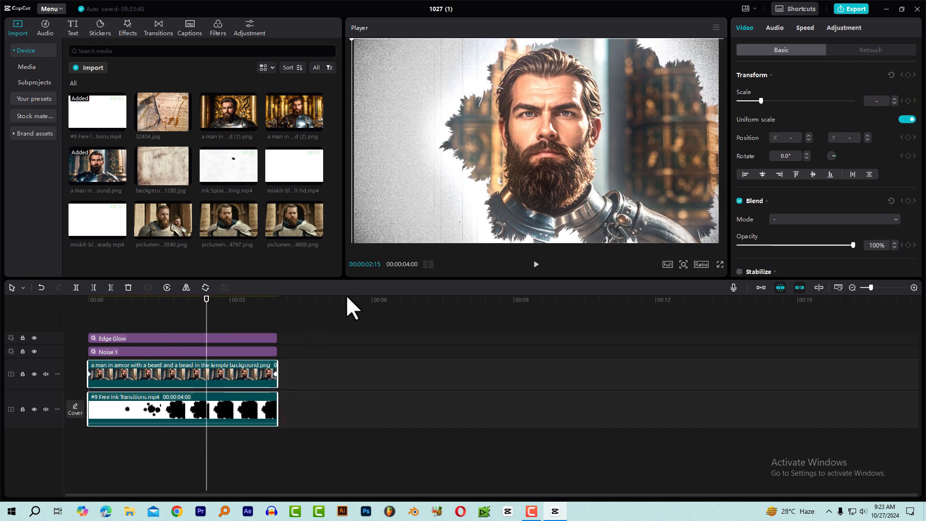
left_click(369, 298)
key("ctrl+v")
mouse_move(338, 369)
left_mouse_down()
mouse_move(369, 308)
mouse_move(412, 304)
mouse_move(409, 340)
left_mouse_up()
left_click(352, 313)
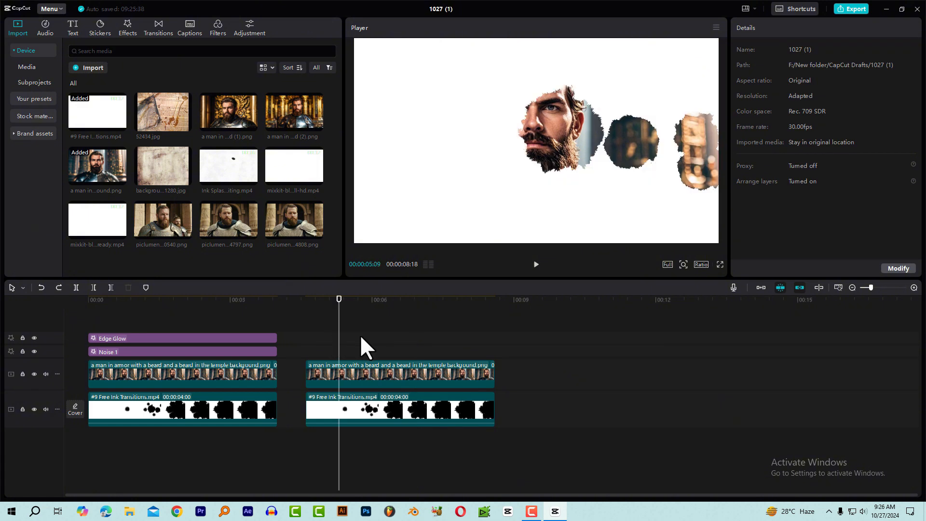
Move the duplicate armored man image up to a higher track, leaving a free track above the duplicate ink clip.
left_click_drag(331, 300, 378, 322)
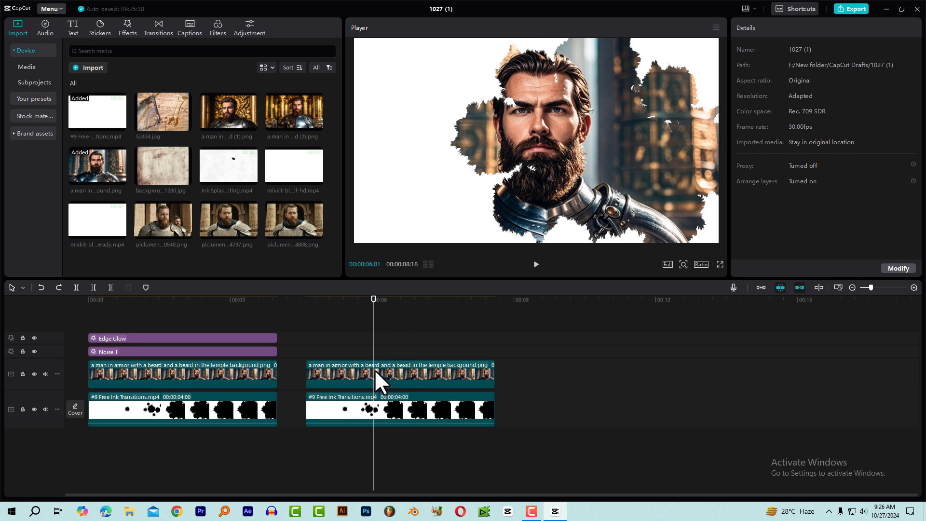
left_click_drag(375, 367, 375, 346)
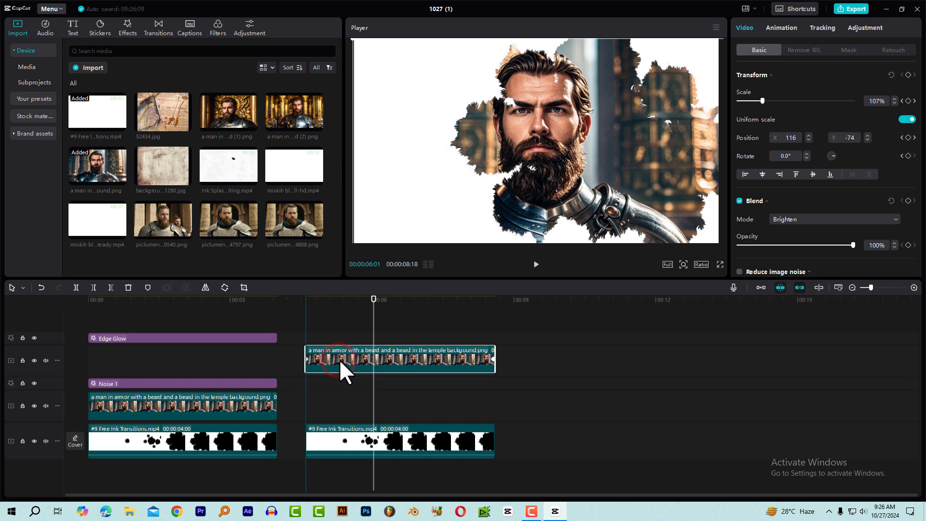
left_click(365, 433)
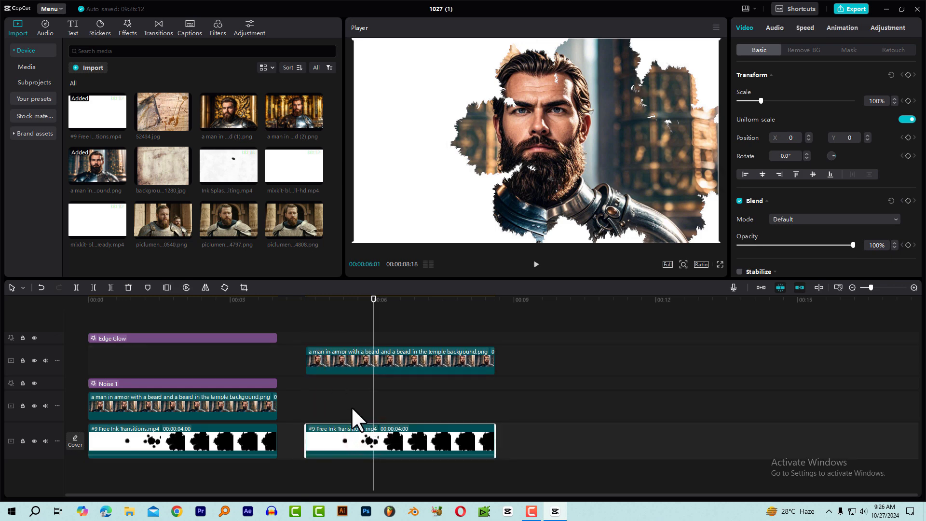
Place 52434.jpg between the duplicate armored man image and ink clip, and trim it to 4 seconds to match them.
left_click(170, 155)
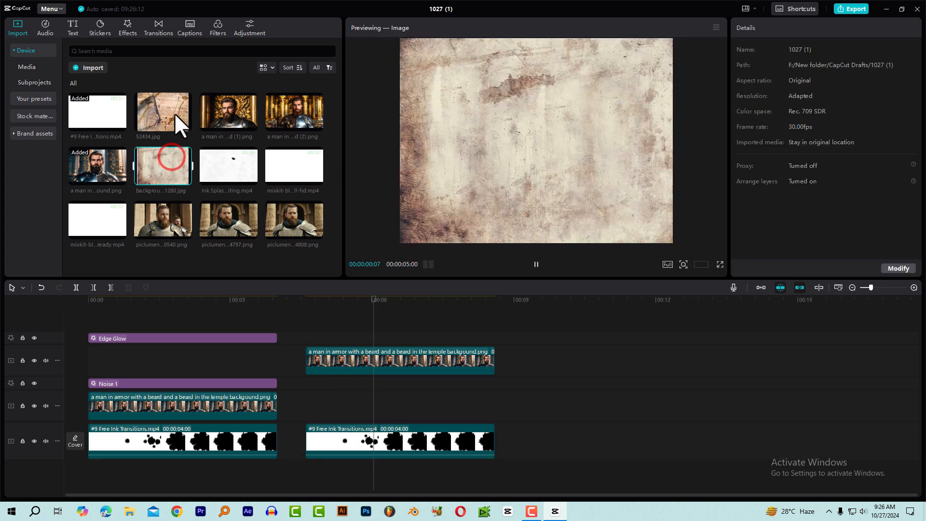
left_click_drag(155, 110, 308, 413)
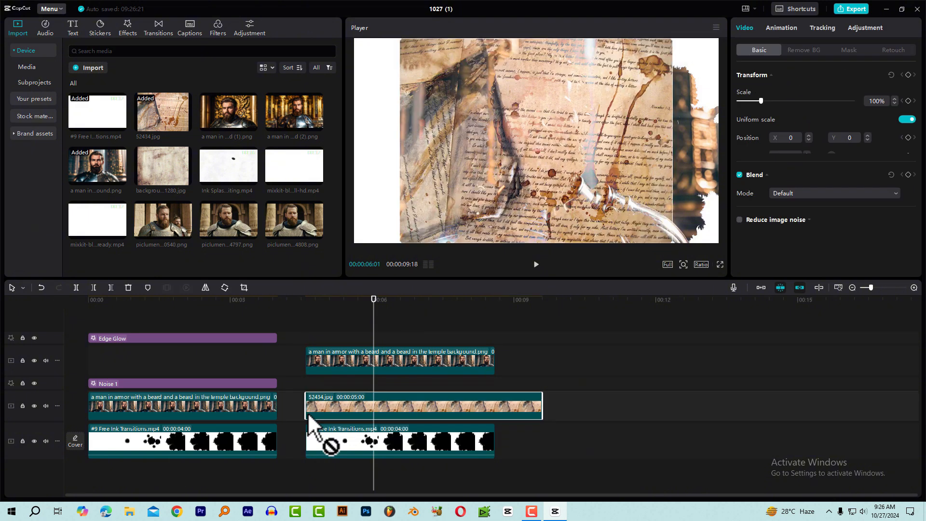
left_click_drag(541, 400, 495, 400)
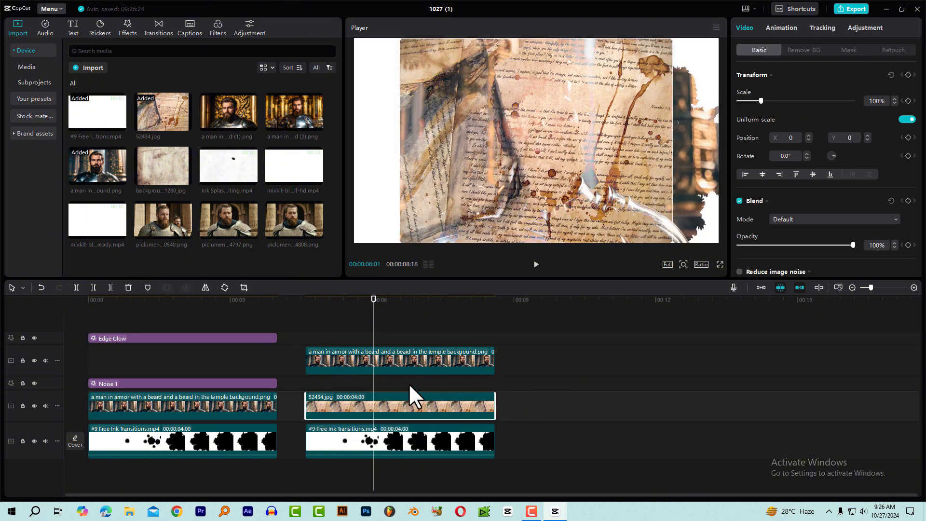
Scale the 52434.jpg image to 138% and apply the Zoom 1 combo animation to it.
left_click(388, 301)
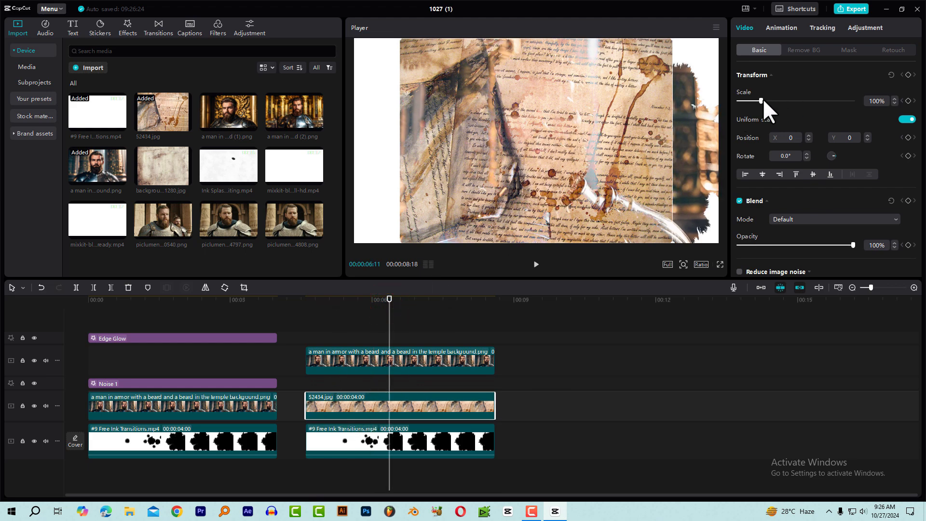
left_click_drag(760, 99, 769, 98)
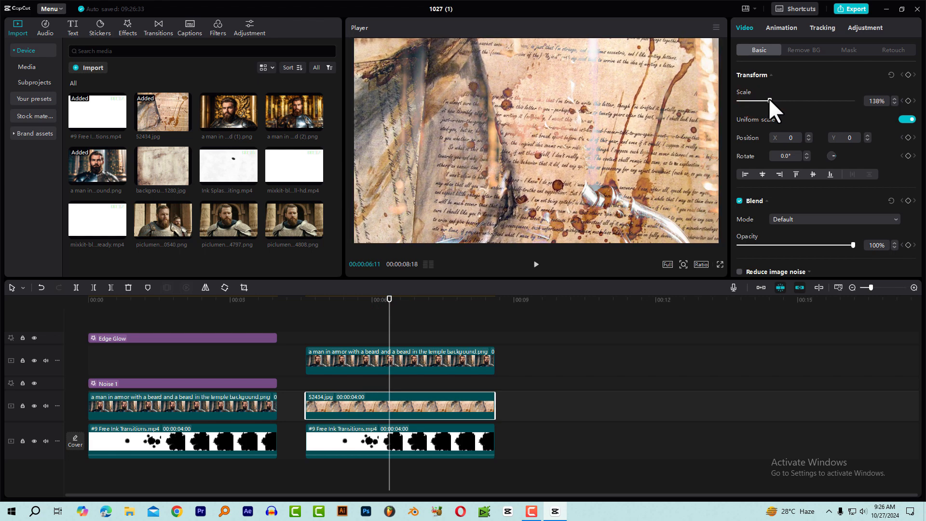
left_click(779, 28)
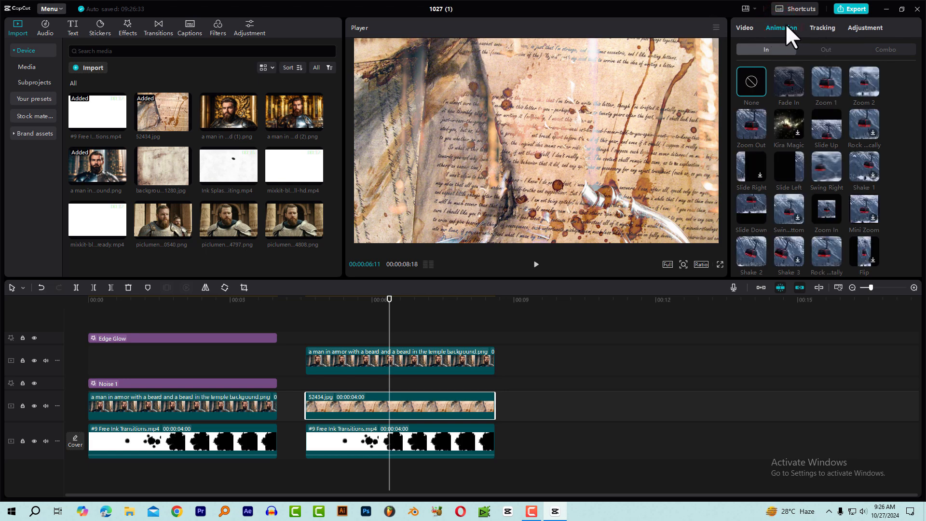
left_click(888, 53)
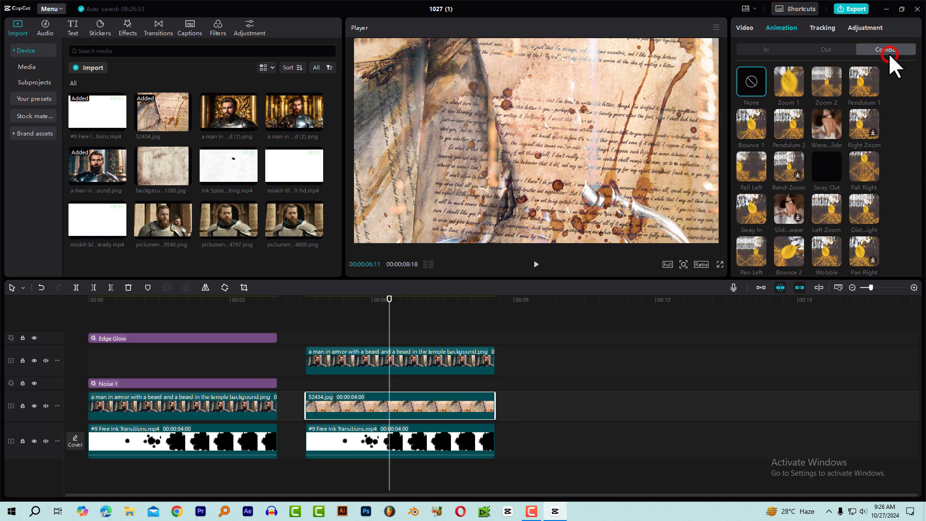
left_click(798, 73)
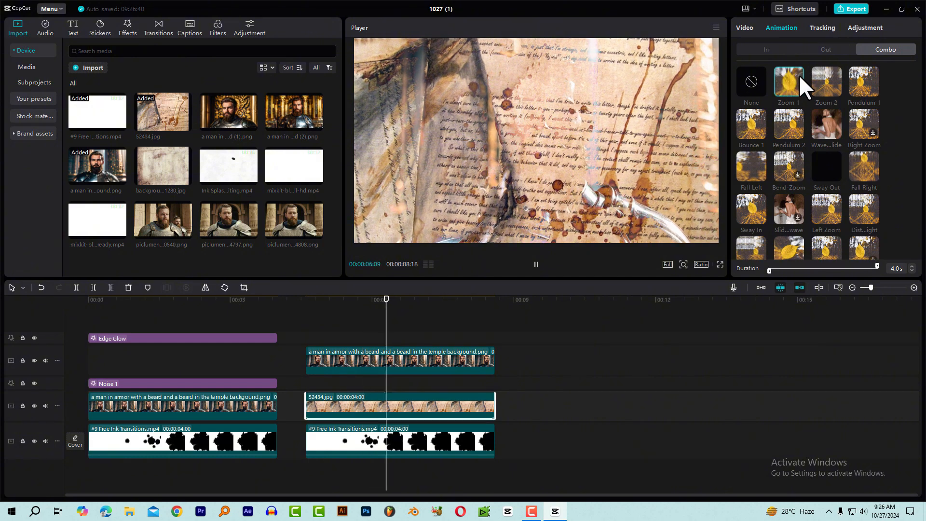
left_click(400, 299)
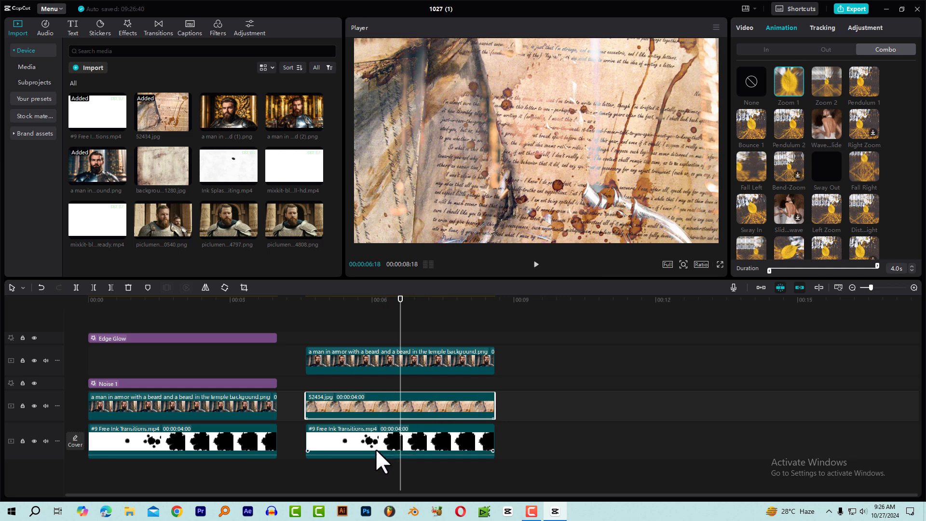
Set the blend mode of the 52434.jpg image to Multiply and preview the ink reveal.
left_click(745, 26)
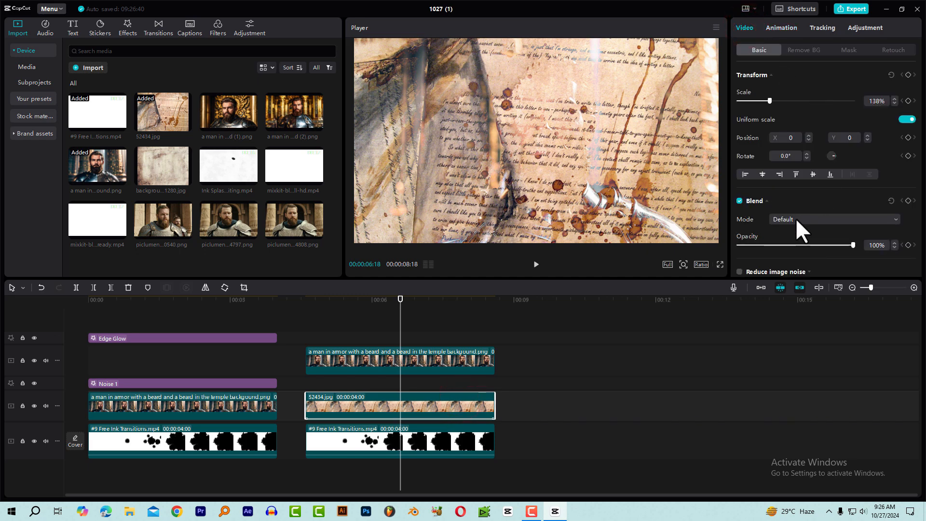
scroll(795, 218, "down", 1)
left_click(797, 203)
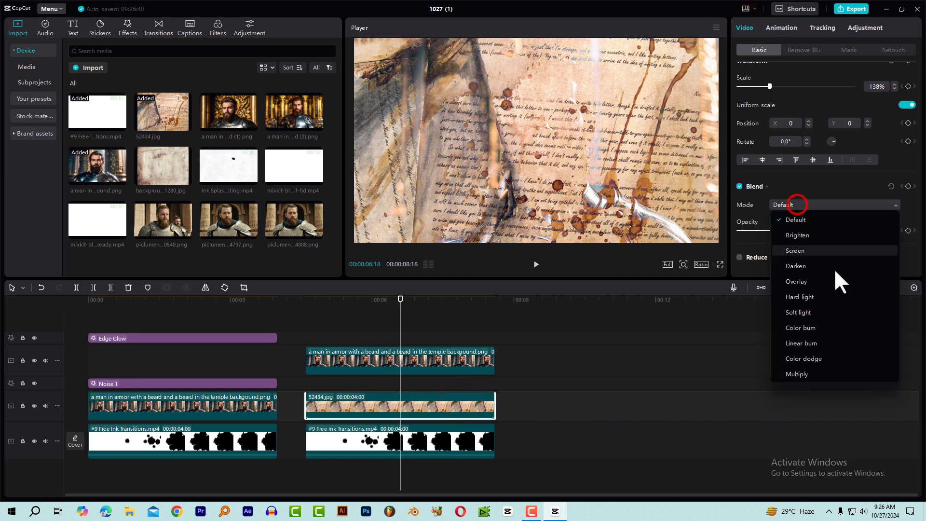
left_click(799, 374)
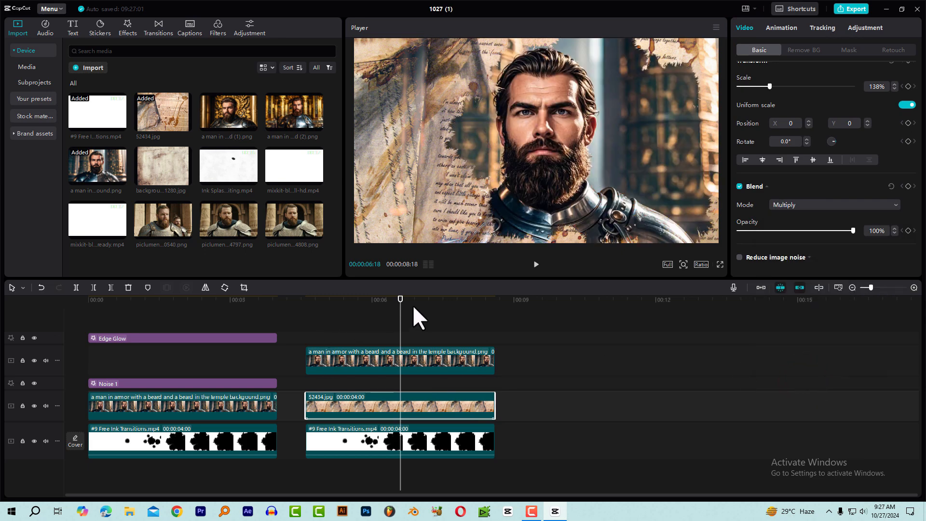
left_click(317, 303)
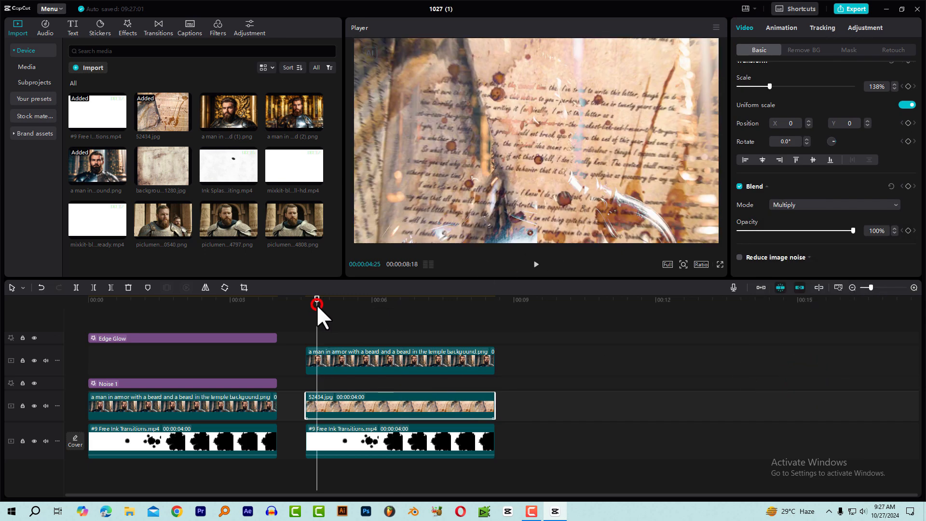
left_click(534, 264)
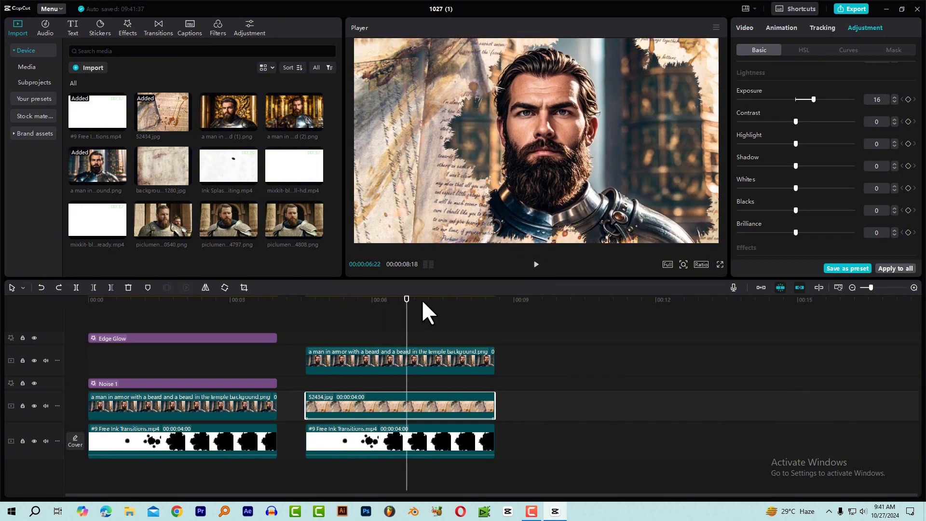
left_click_drag(410, 300, 328, 308)
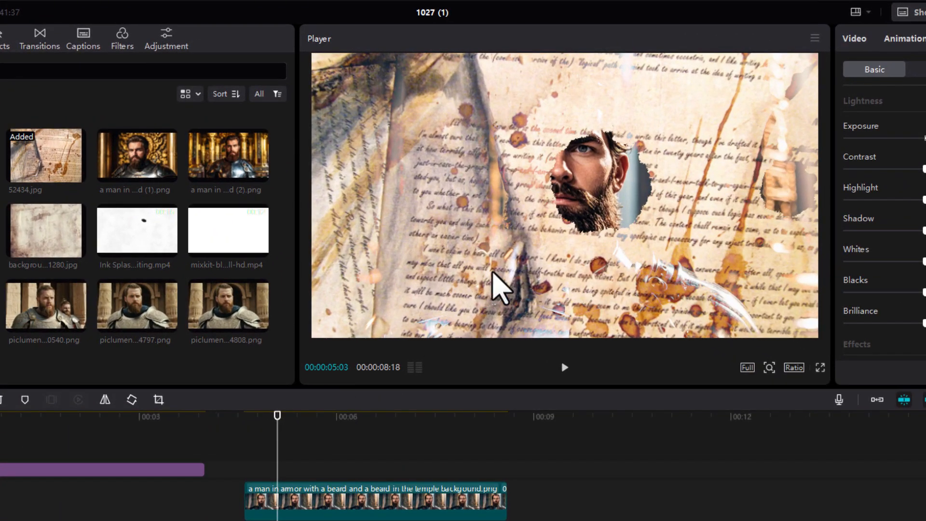
left_click_drag(299, 431, 323, 473)
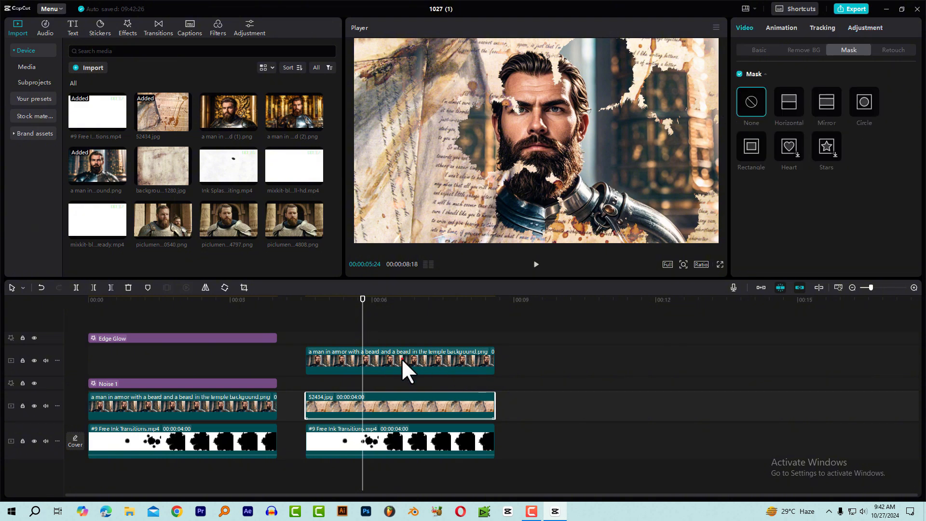
Try a vignette of 34 on the duplicate armored man image.
left_click(401, 357)
left_click(867, 28)
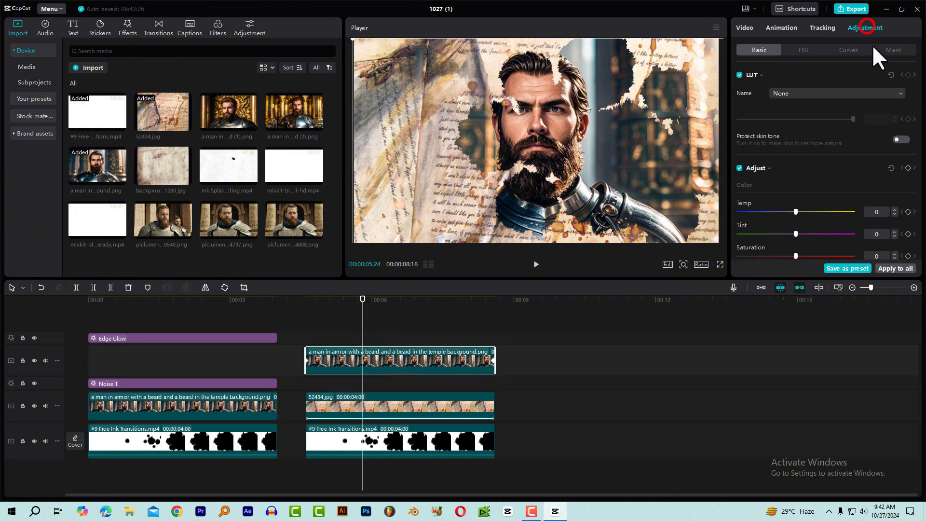
scroll(880, 187, "down", 5)
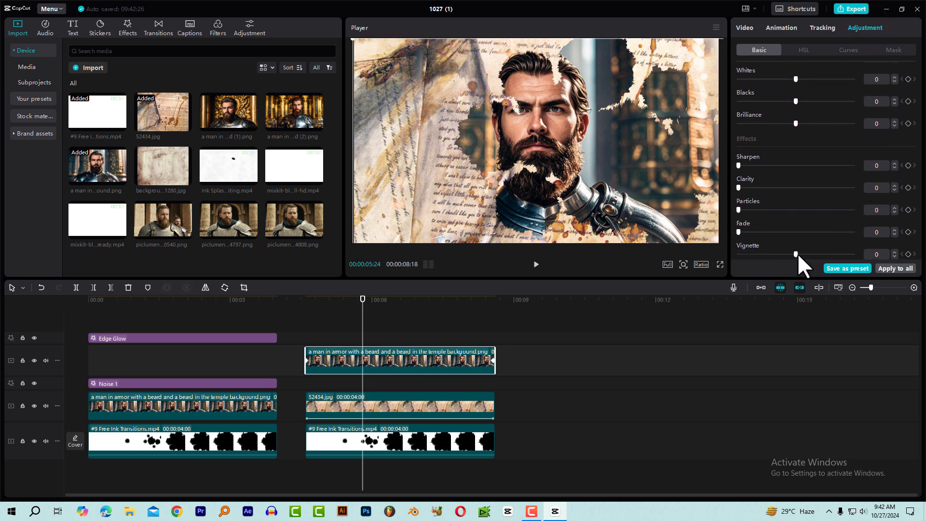
left_click_drag(796, 254, 829, 254)
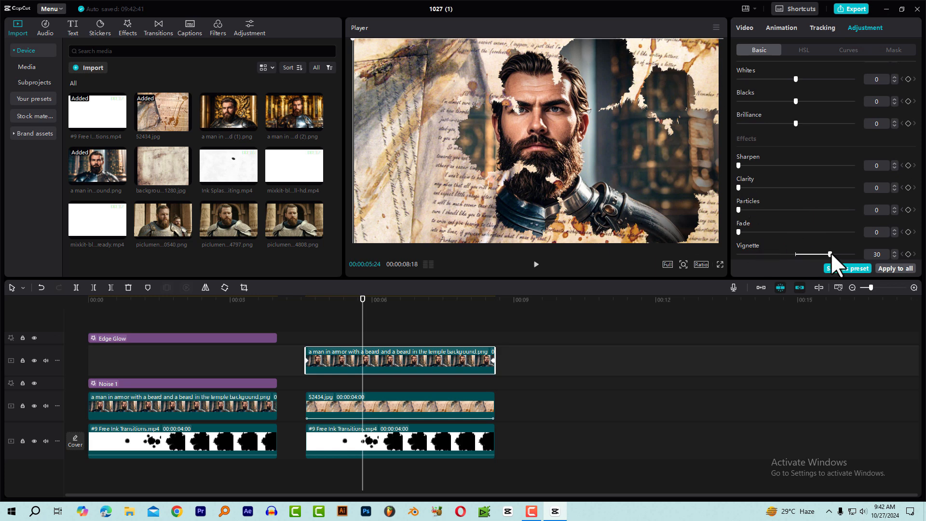
mouse_move(830, 253)
left_mouse_down()
mouse_move(852, 253)
mouse_move(833, 257)
left_mouse_up()
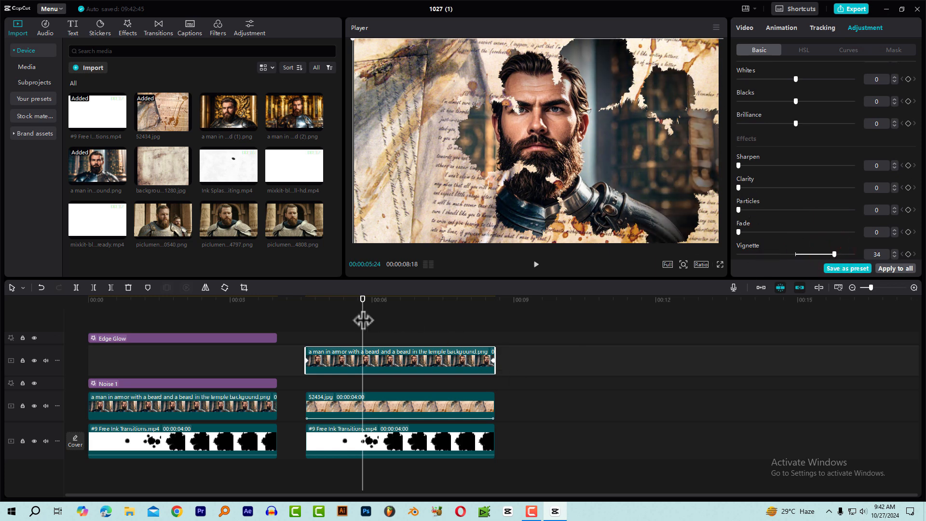
left_click_drag(362, 320, 346, 341)
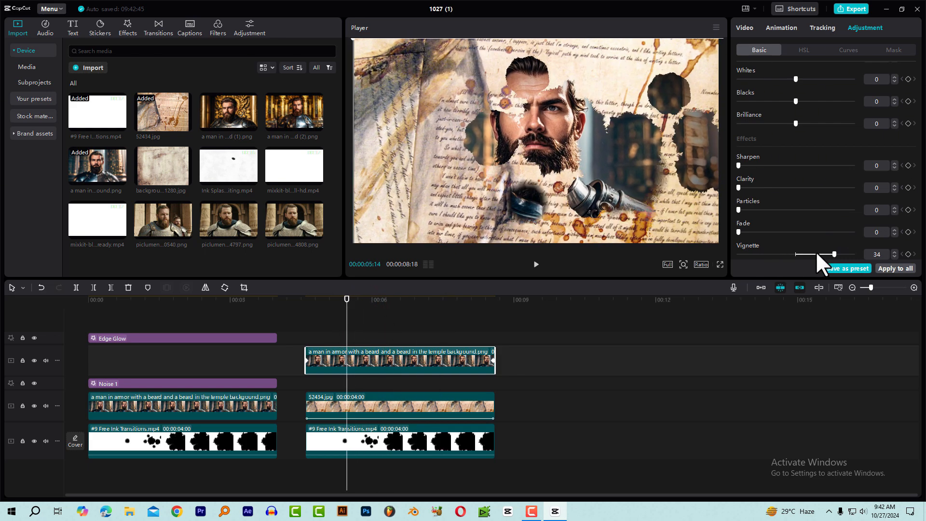
left_click_drag(816, 254, 795, 256)
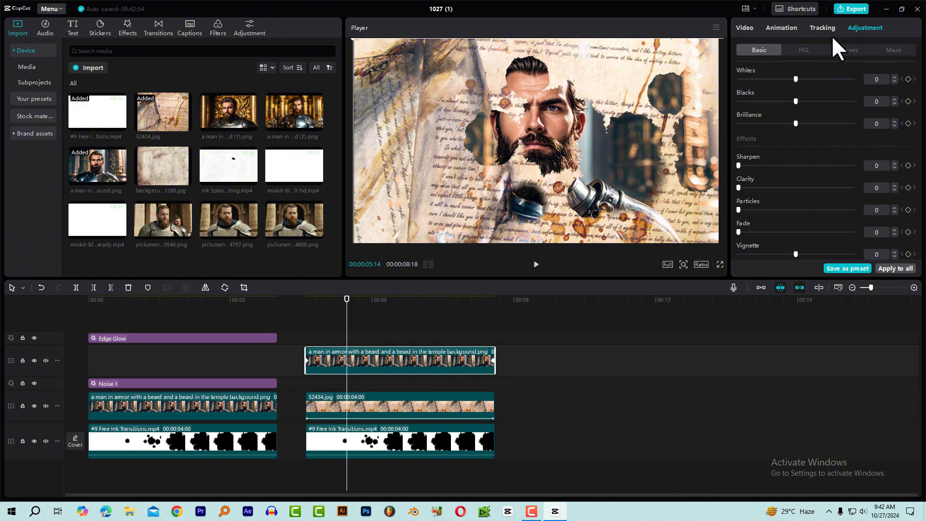
Add a circle mask to the duplicate armored man image and enlarge it to about 464 by 466.
left_click(749, 28)
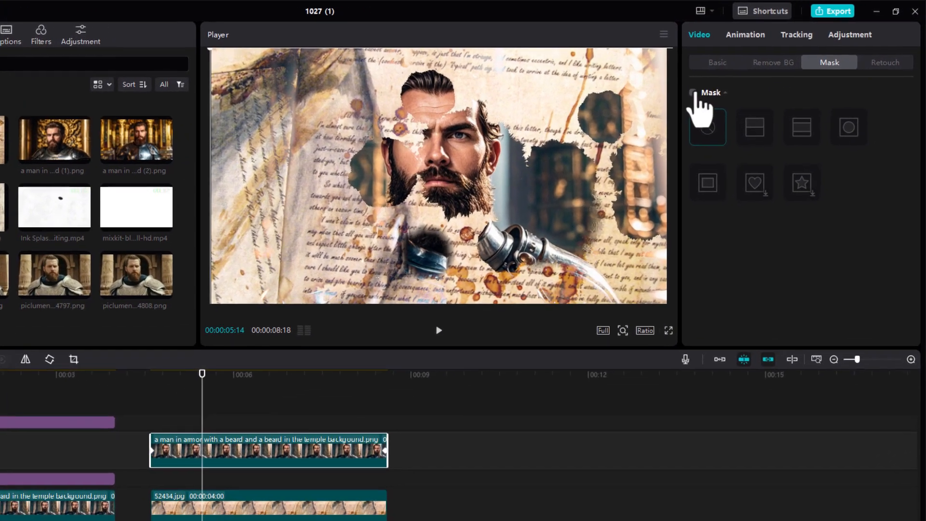
left_click(739, 74)
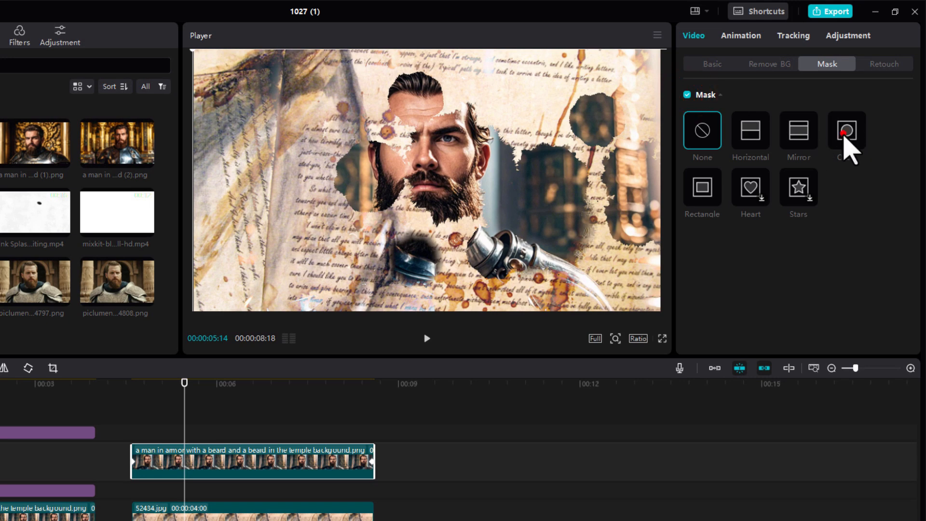
left_click(845, 138)
left_click(504, 254)
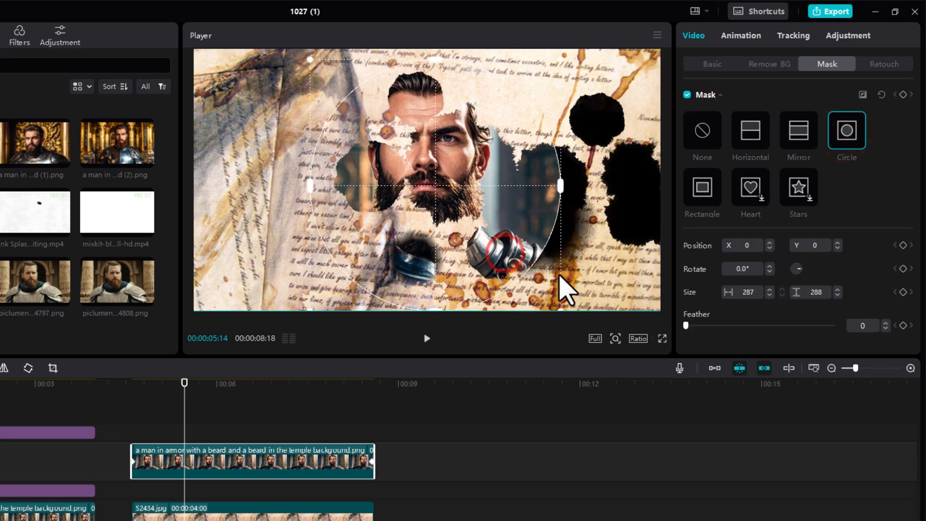
mouse_move(560, 276)
left_mouse_down()
mouse_move(580, 279)
mouse_move(545, 265)
left_mouse_up()
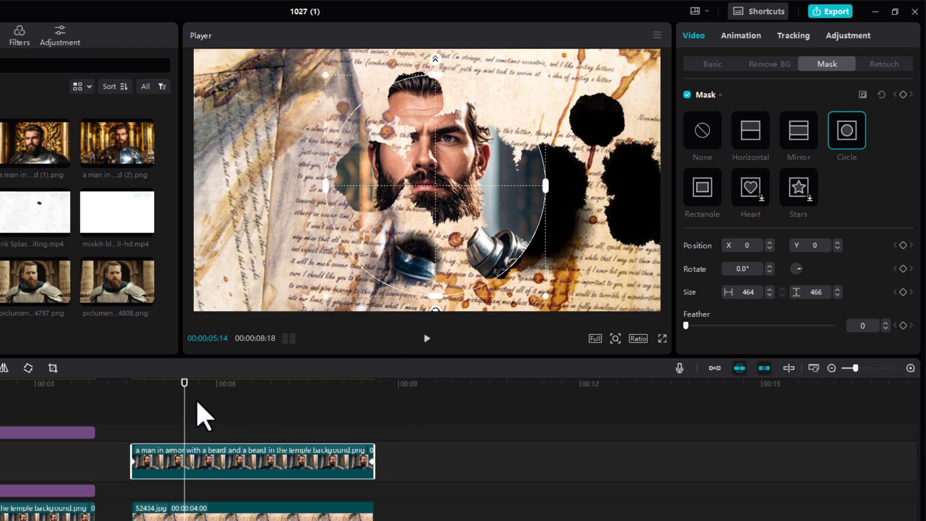
Keyframe the circle mask at the clip's start, 00:00:04:18, with a size of about 37 by 37 at position X 40, Y 0.
left_click_drag(169, 384, 148, 385)
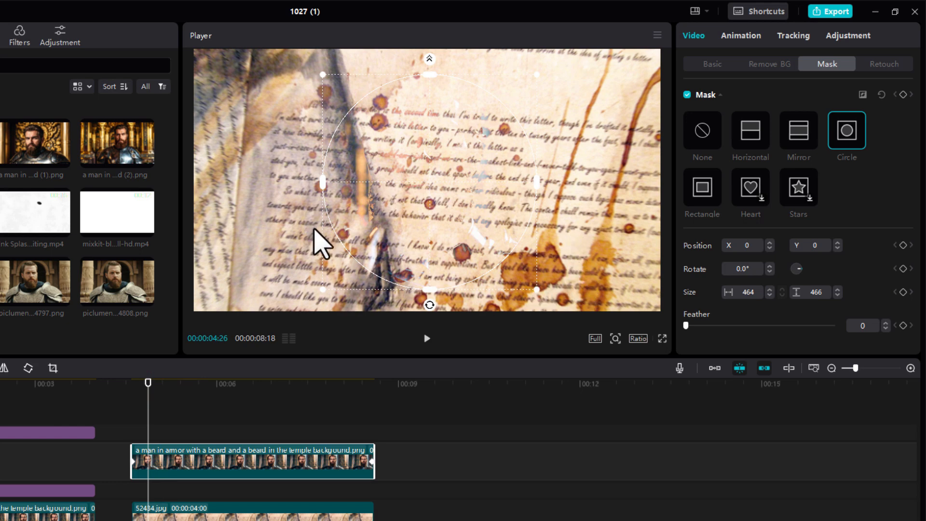
mouse_move(533, 288)
left_mouse_down()
mouse_move(618, 345)
mouse_move(590, 308)
left_mouse_up()
left_click_drag(534, 254, 512, 235)
left_click_drag(573, 288, 507, 235)
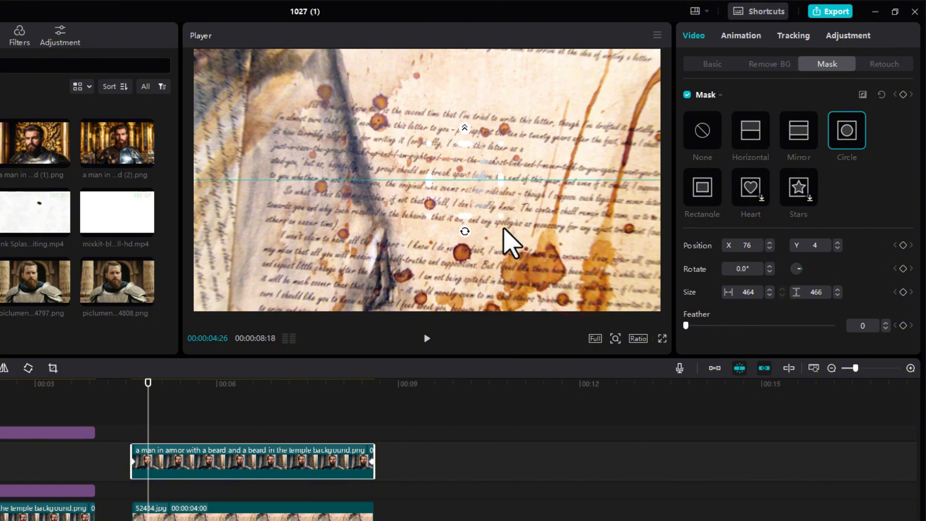
left_click_drag(209, 389, 338, 405)
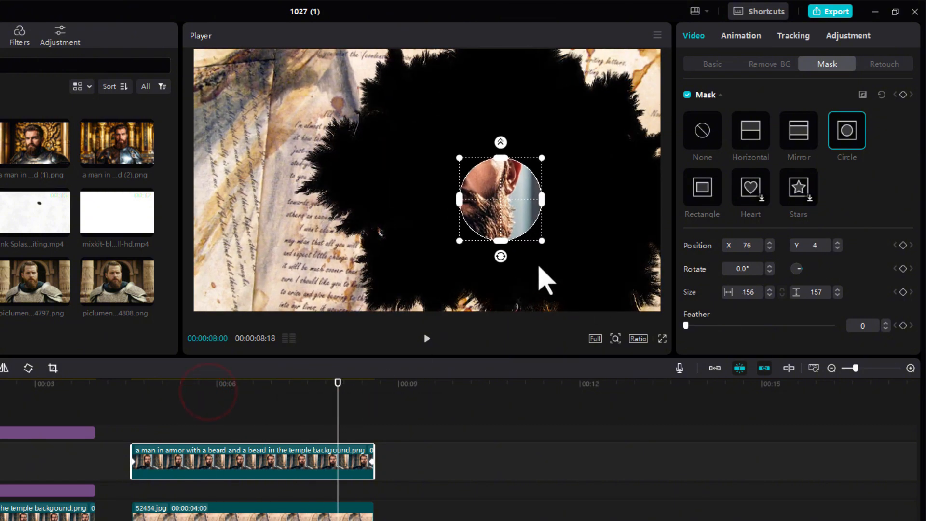
mouse_move(188, 385)
left_mouse_down()
mouse_move(192, 395)
mouse_move(211, 385)
mouse_move(187, 404)
mouse_move(136, 413)
left_mouse_up()
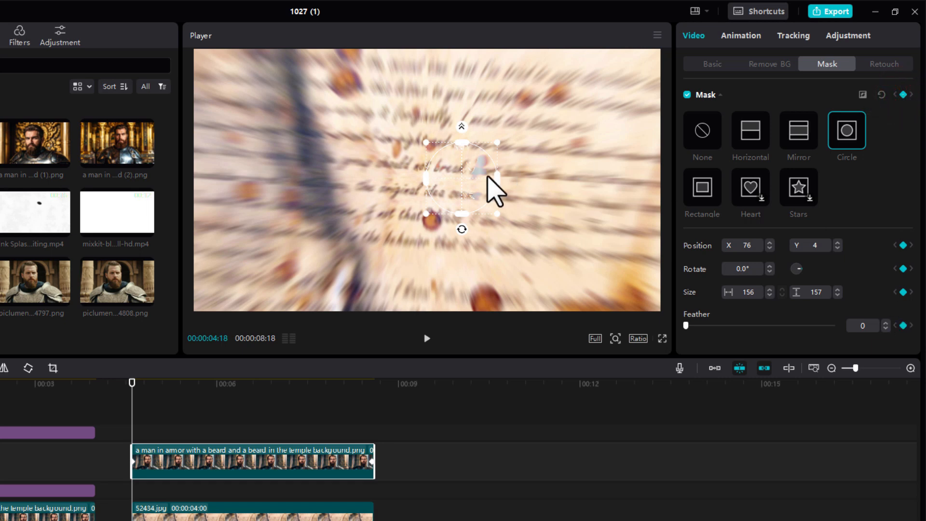
mouse_move(462, 185)
left_mouse_down()
mouse_move(433, 192)
mouse_move(512, 231)
mouse_move(463, 184)
mouse_move(474, 197)
mouse_move(446, 188)
left_mouse_up()
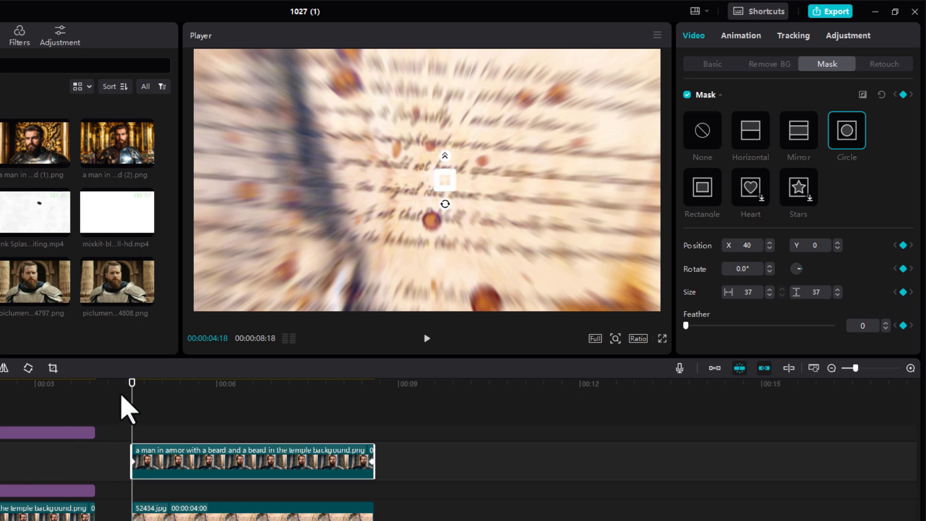
At 00:00:05:22, enlarge the circle mask to about 729 by 732 with a feather of 5, and preview the reveal.
mouse_move(139, 391)
left_mouse_down()
mouse_move(178, 381)
mouse_move(201, 408)
left_mouse_up()
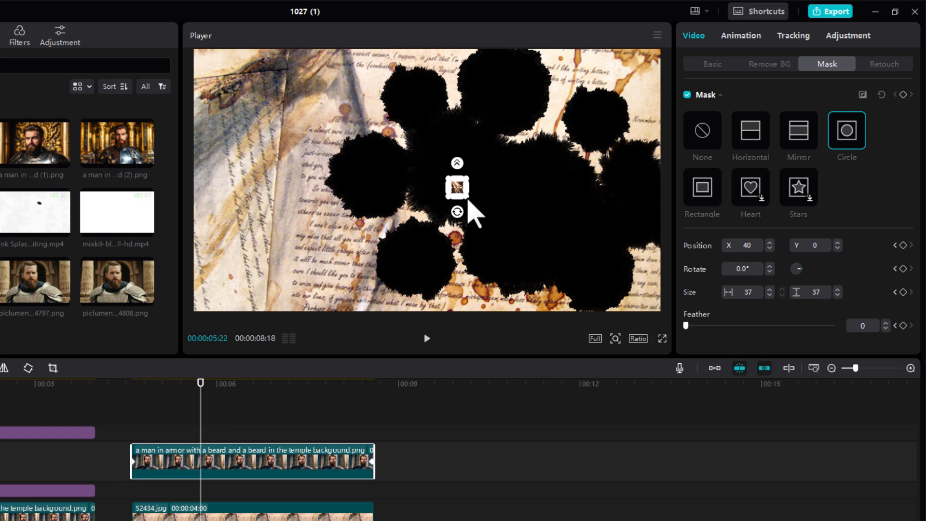
left_click_drag(468, 200, 632, 304)
left_click_drag(686, 326, 694, 326)
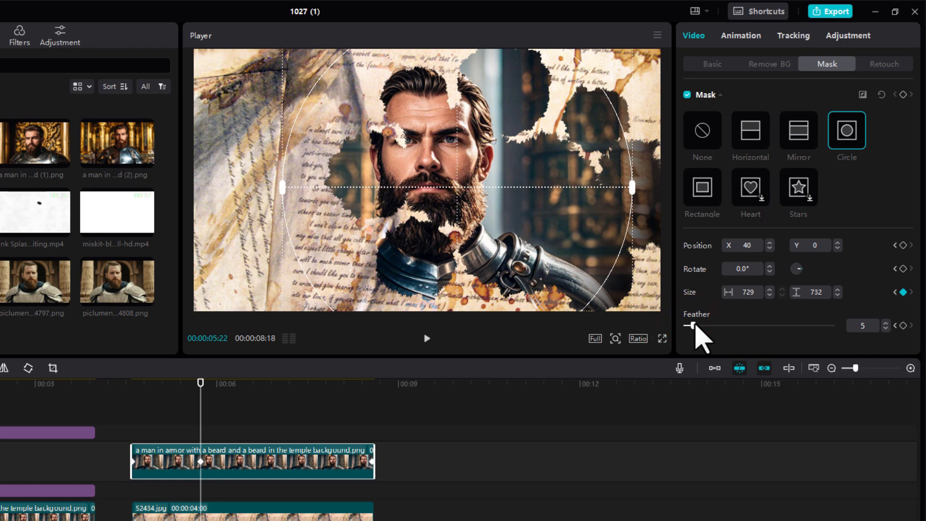
left_click_drag(196, 414, 150, 422)
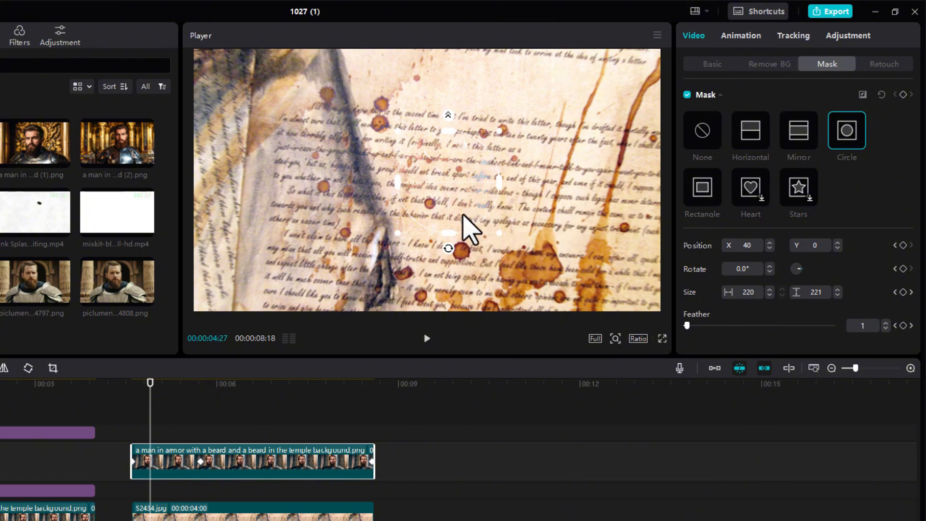
left_click_drag(161, 387, 376, 434)
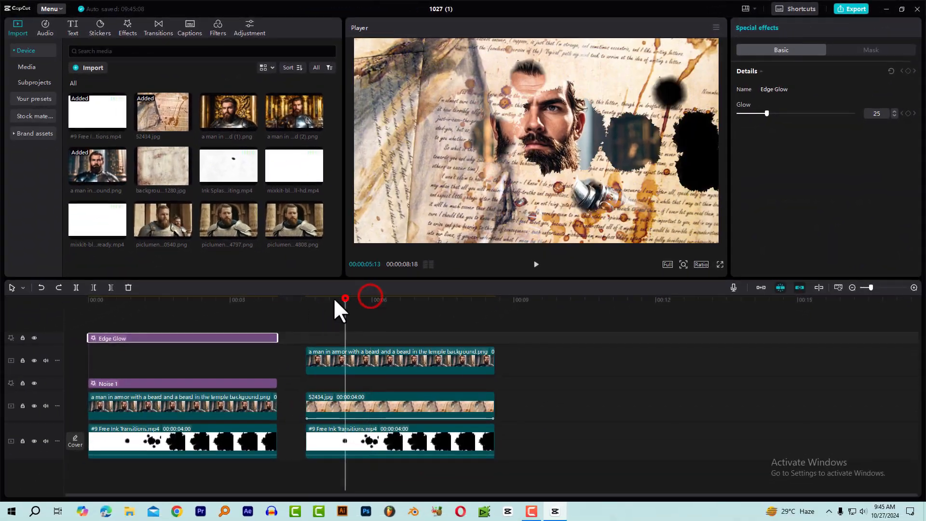
left_click(322, 299)
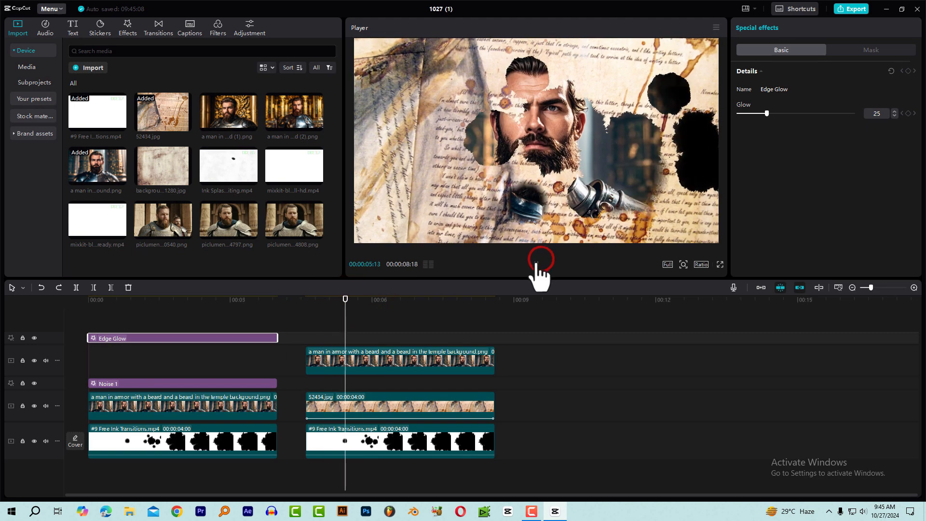
left_click(536, 265)
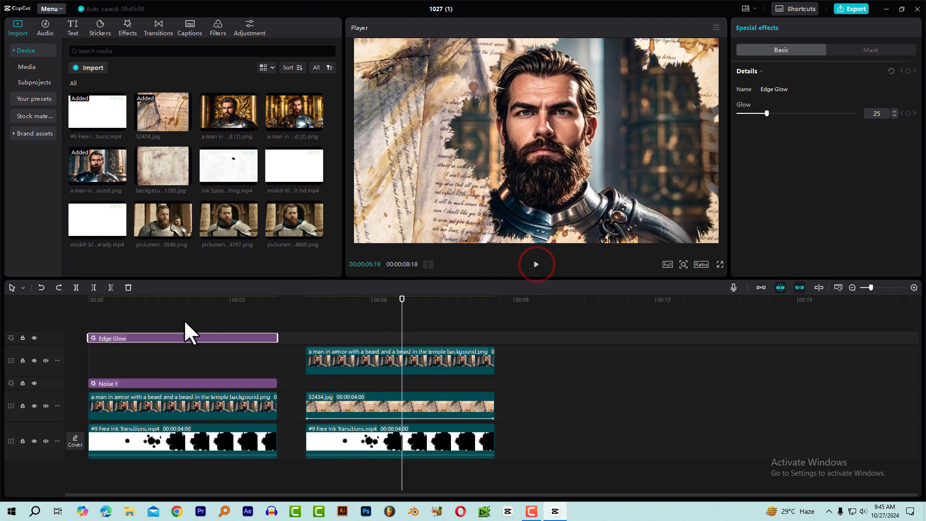
Copy the Noise 1 effect from the first clip group and paste it above the second group, starting at 00:00:04:18.
left_click(168, 300)
left_click(189, 384)
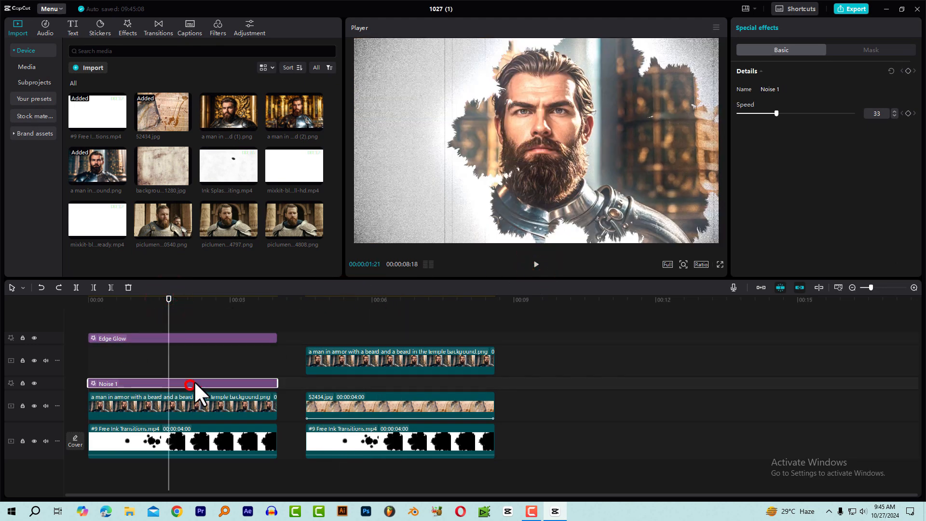
left_click_drag(318, 301, 305, 303)
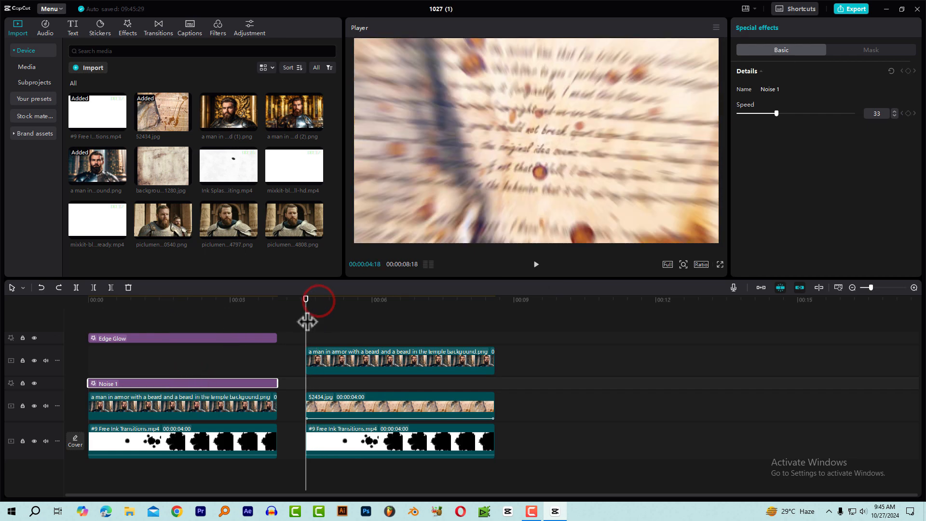
key("ctrl+c")
key("ctrl+v")
left_click_drag(319, 384, 331, 304)
Copy the Edge Glow effect to the second clip group, directly below the Noise 1 copy, and preview the result.
left_click(224, 346)
left_click(224, 348)
key("ctrl+c")
key("ctrl+v")
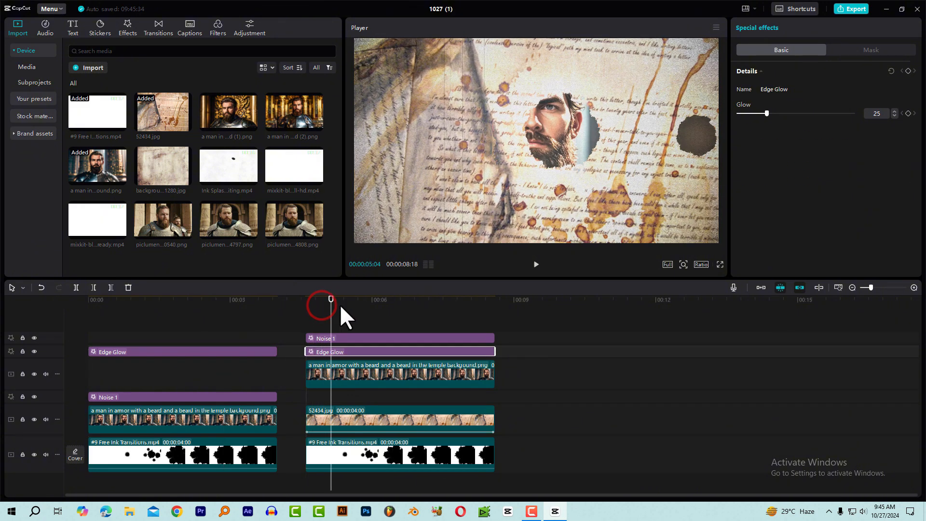
left_click(535, 265)
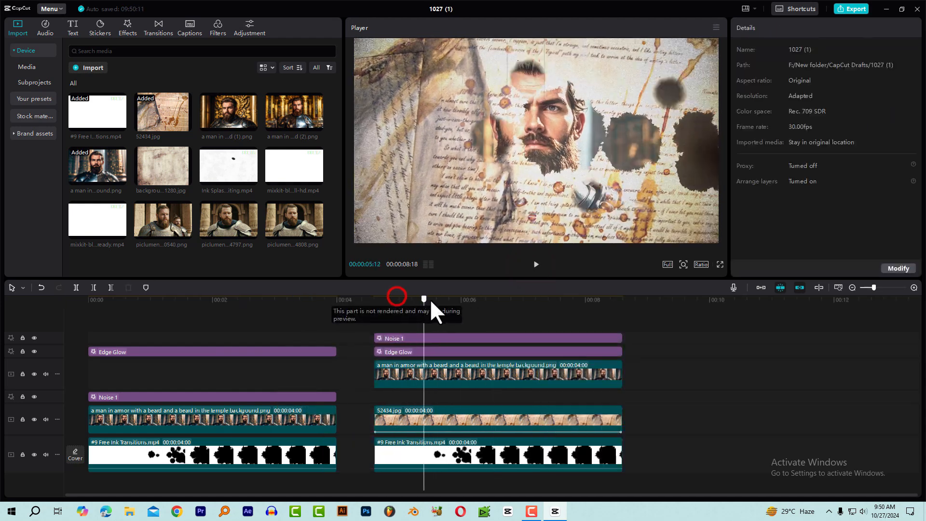
left_click_drag(430, 299, 496, 307)
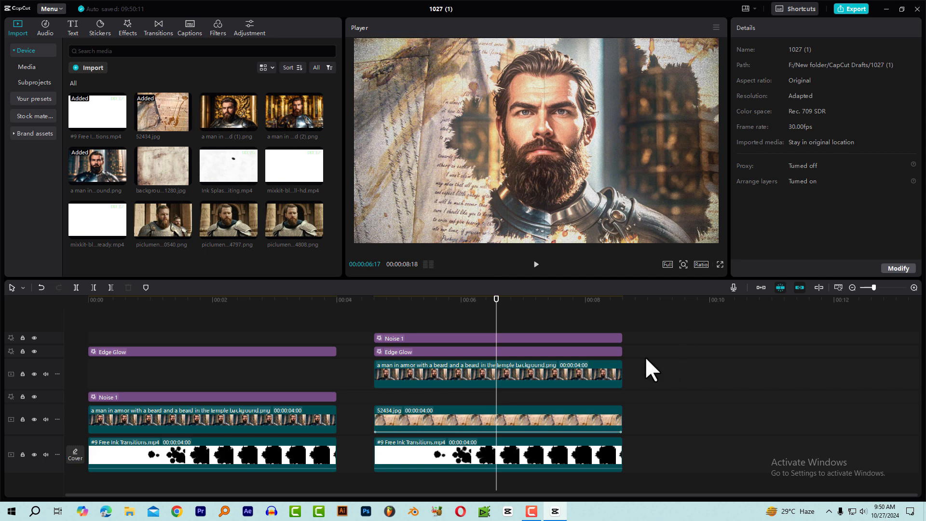
Add #9 Free Ink Transitions.mp4 after a gap behind the second clip group, split it at 00:00:12:29 and delete the remainder.
mouse_move(88, 117)
left_mouse_down()
mouse_move(640, 474)
mouse_move(662, 444)
left_mouse_up()
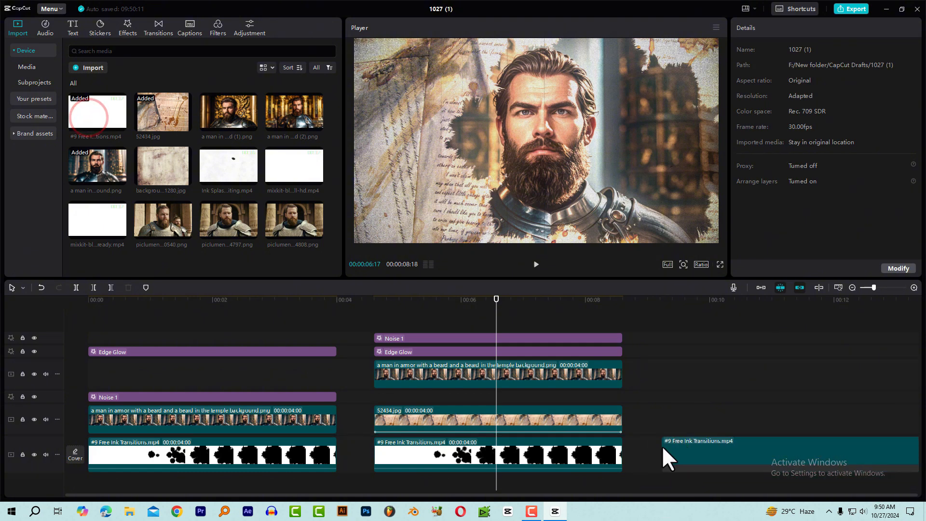
left_click_drag(728, 303, 895, 321)
key("ctrl+b")
key("Delete")
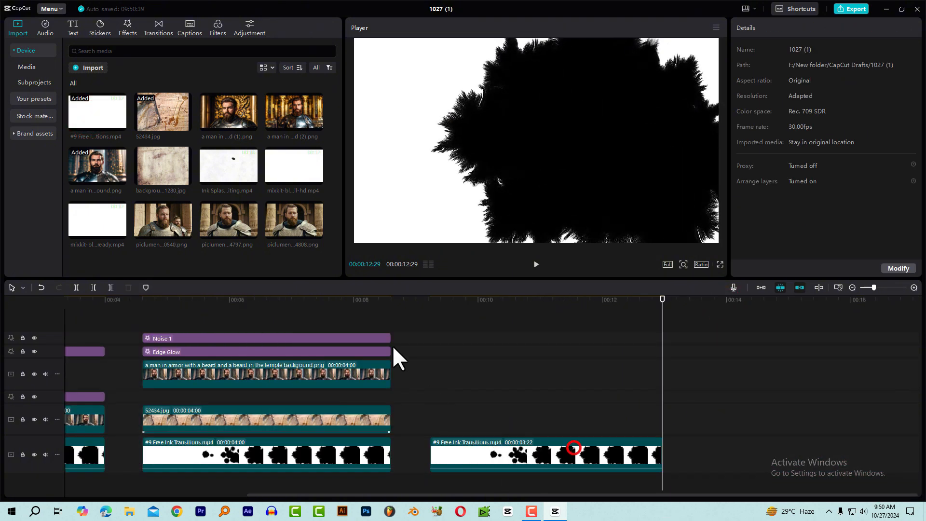
Add piclumen-1729835624808.png above the third ink transition clip, aligned to its start, and trim it to 00:00:03:22.
left_click(548, 300)
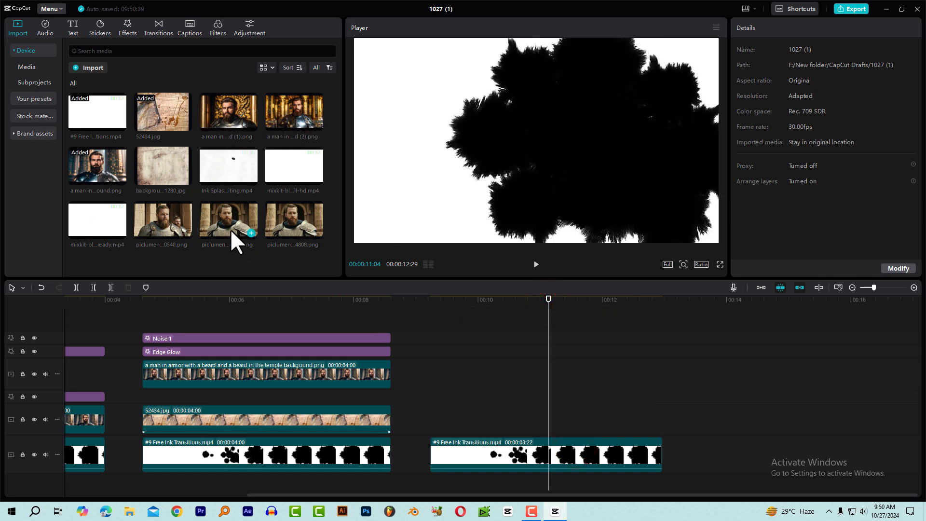
left_click_drag(287, 213, 431, 421)
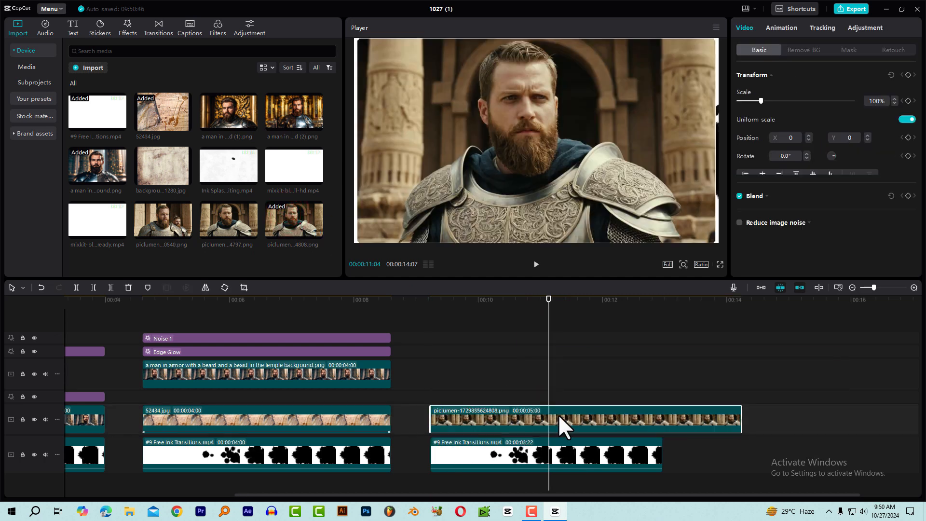
left_click(740, 416)
left_click_drag(740, 416, 663, 416)
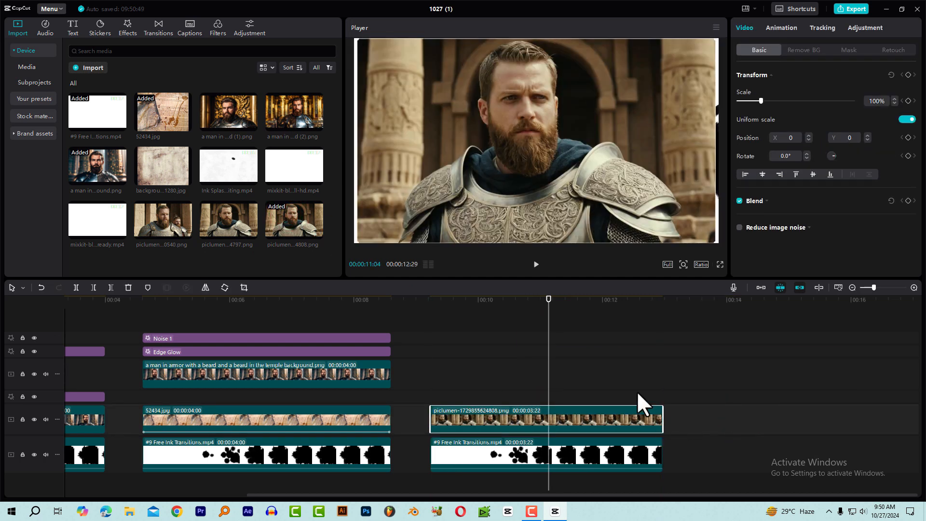
Enlarge the new armored man image to 108% and shift it vertically to a Y position of -91.
left_click_drag(761, 101, 763, 100)
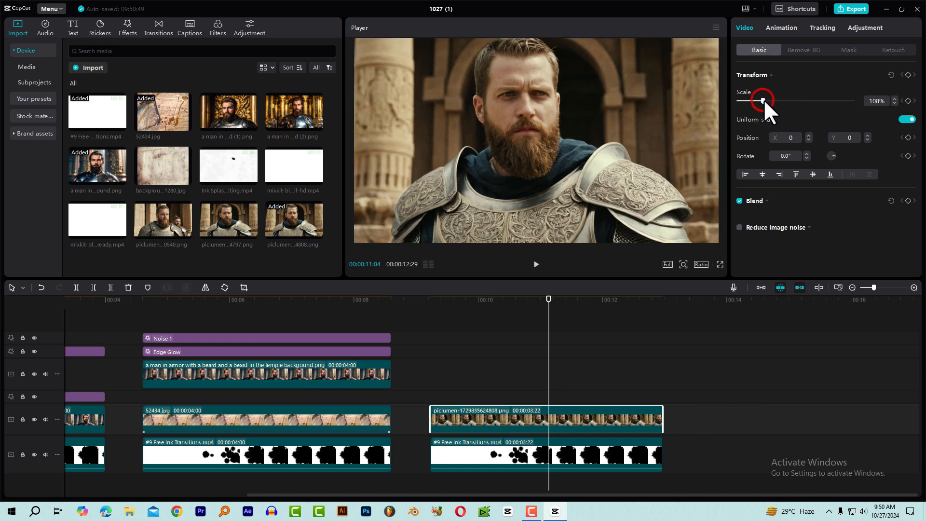
left_click_drag(606, 145, 606, 153)
left_click(486, 301)
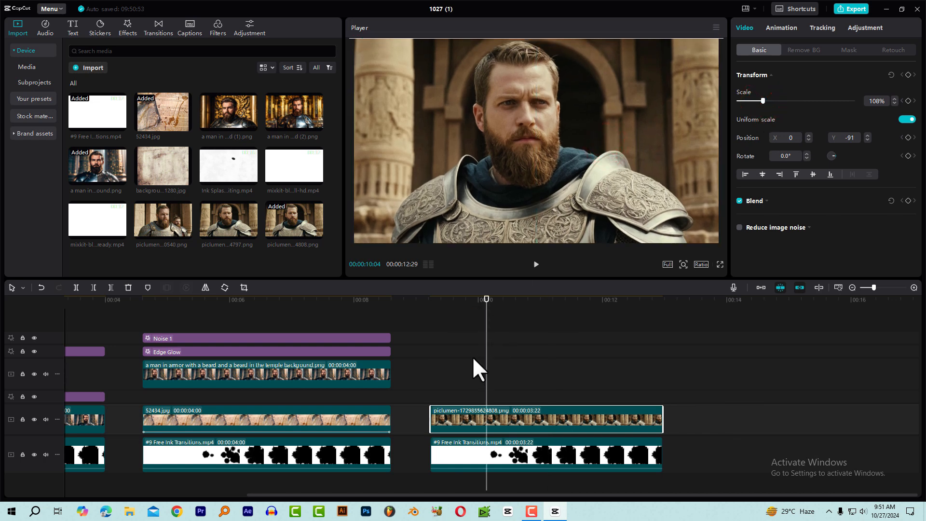
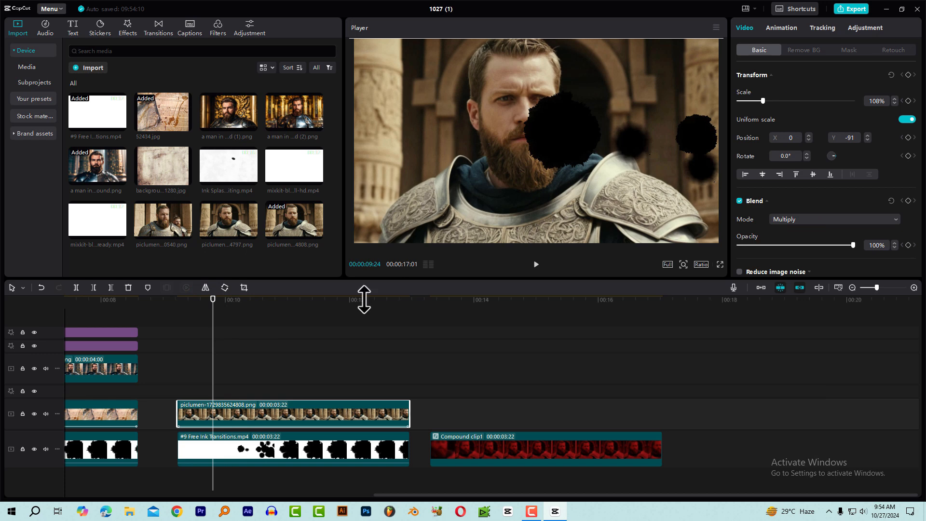
Apply the BW 3 filter to the armored man image in the third group and preview the ink reveal.
left_click(211, 30)
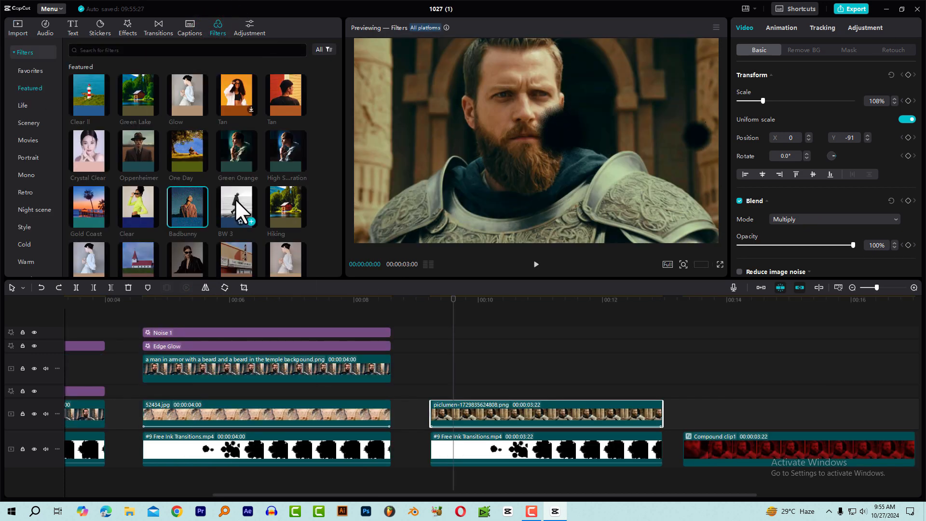
mouse_move(229, 201)
left_mouse_down()
mouse_move(304, 258)
mouse_move(464, 413)
mouse_move(493, 414)
left_mouse_up()
left_click_drag(435, 302, 486, 303)
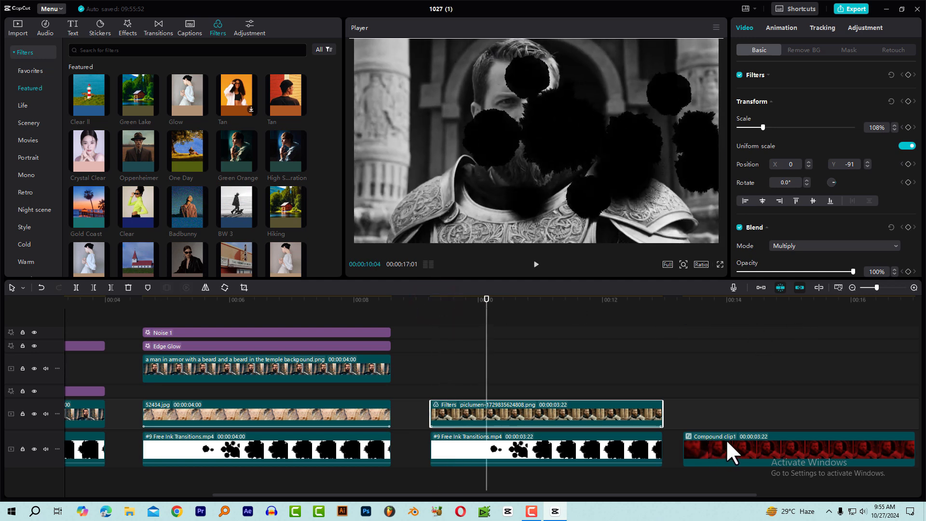
Move the red compound clip onto the track above the black-and-white image, aligned with the third group's start.
left_click(764, 324)
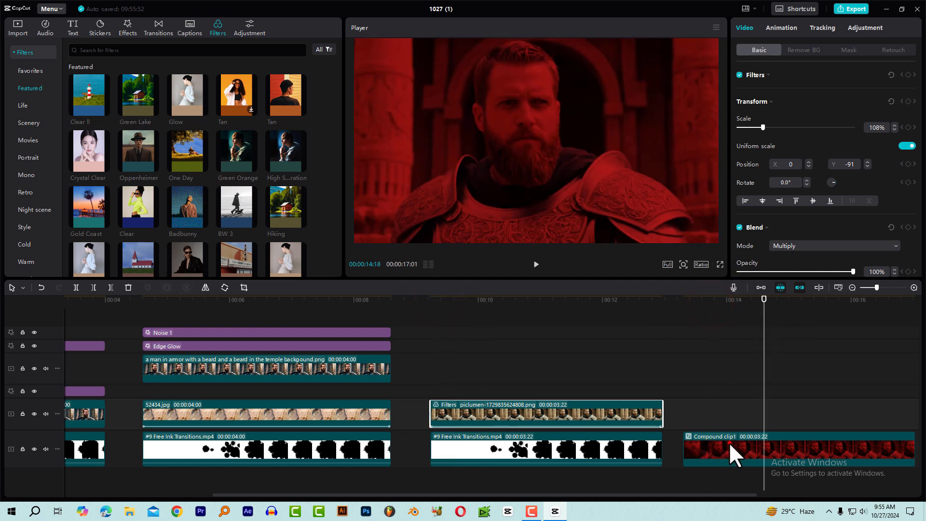
left_click_drag(728, 442, 473, 371)
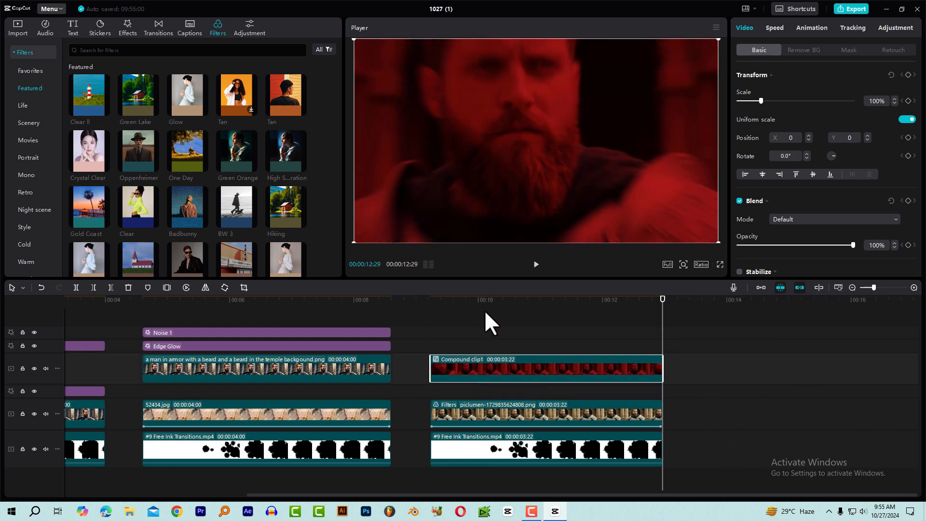
left_click(485, 313)
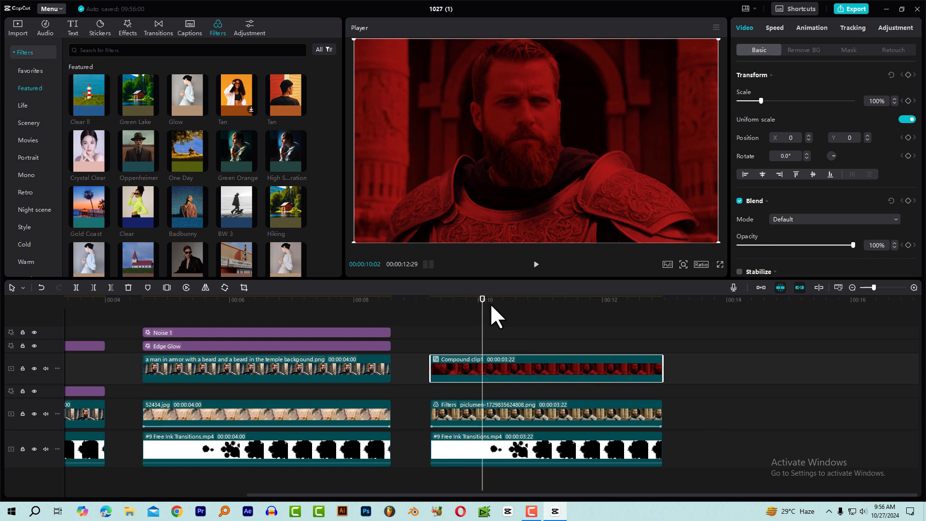
Set the red compound clip's blend mode to Brighten and preview the third reveal.
left_click(782, 219)
left_click(823, 249)
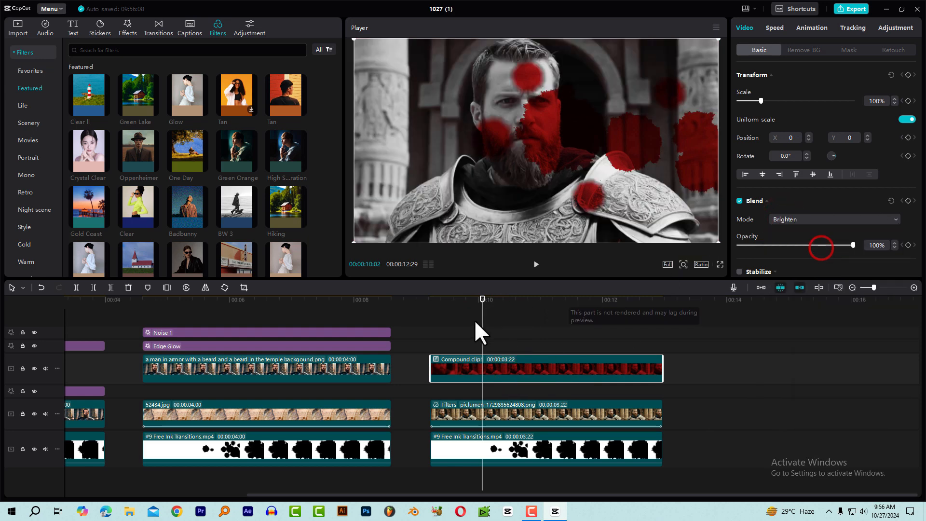
left_click(434, 298)
key("space")
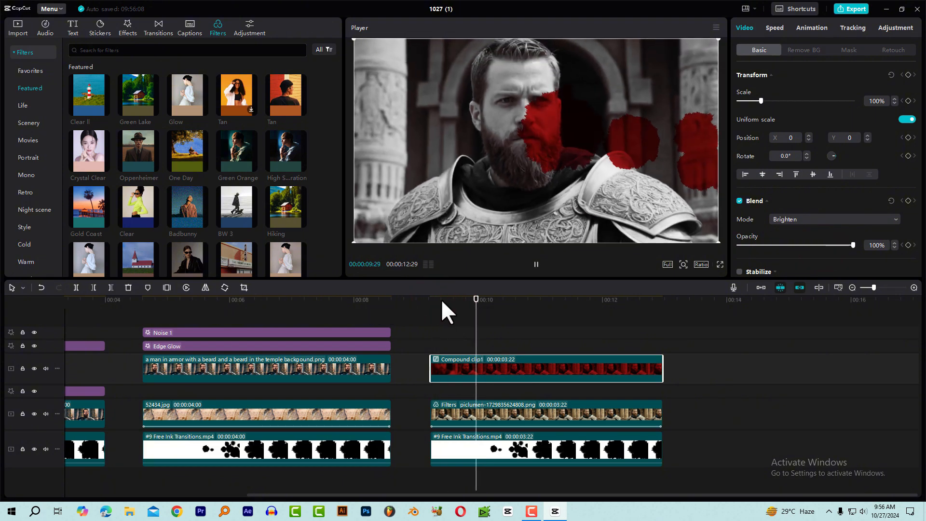
key("space")
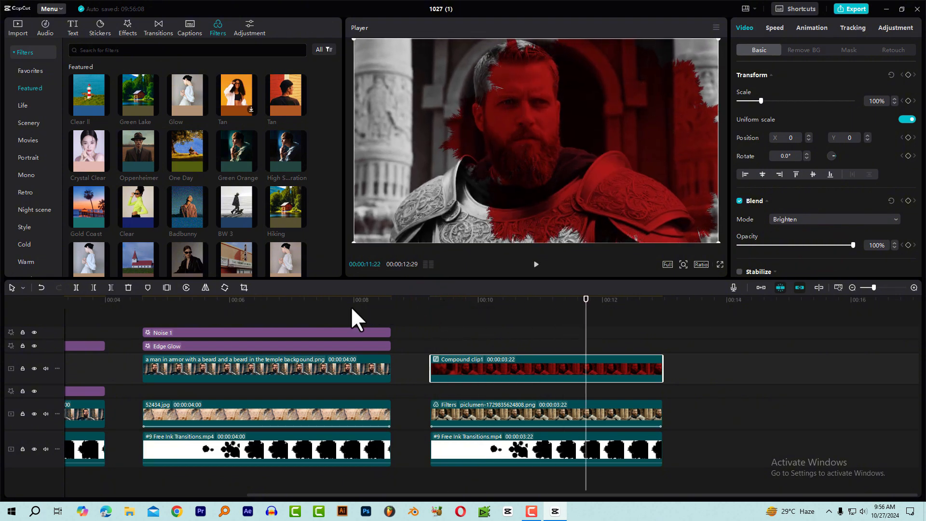
Copy the Noise 1 and Edge Glow effects from the second group above the third group, starting at 00:00:09:07, and preview the result.
left_click(256, 300)
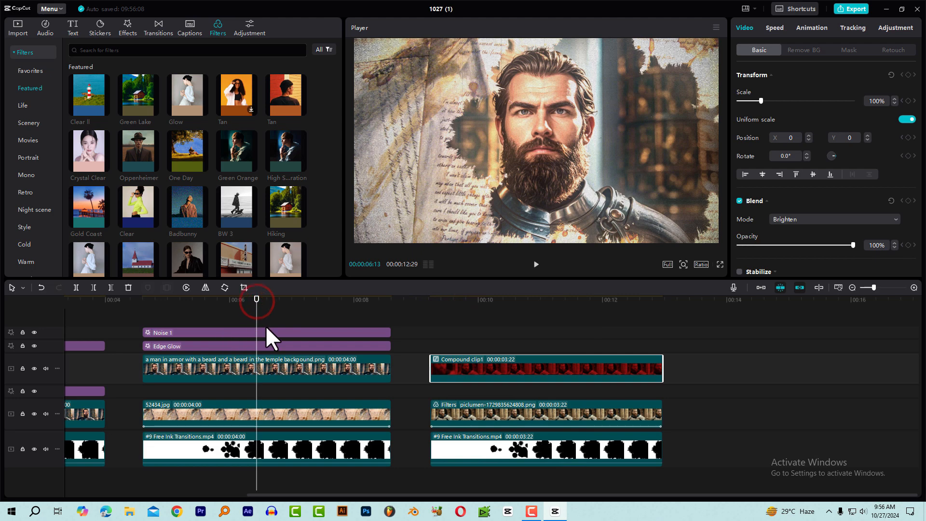
left_click_drag(265, 325, 260, 343)
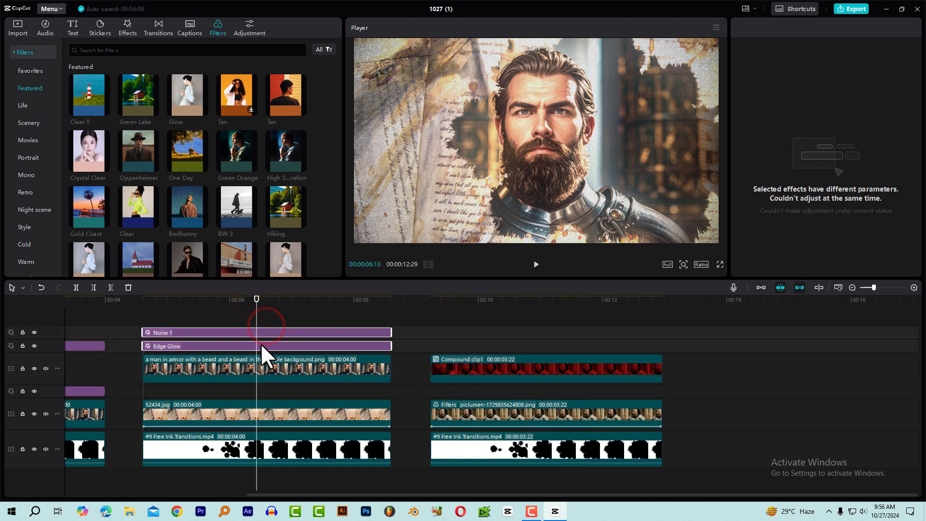
left_click(430, 301)
key("ctrl+v")
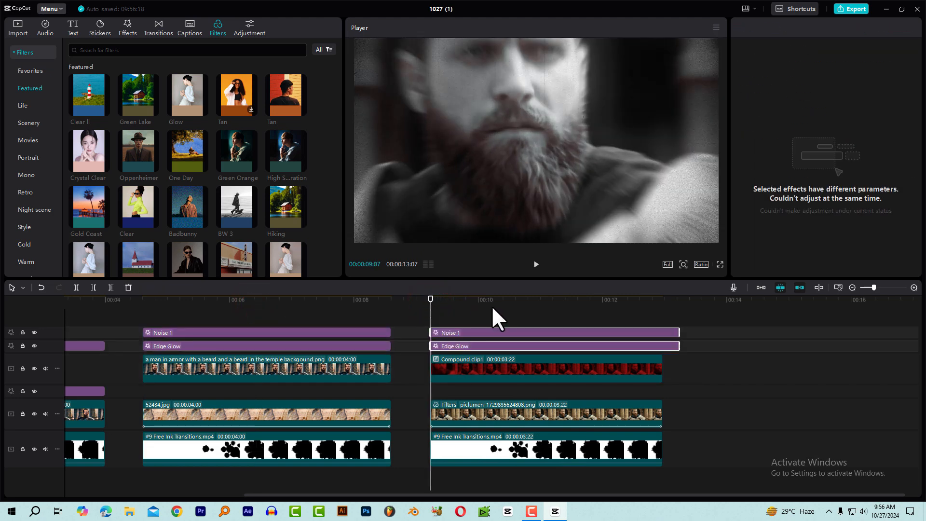
left_click(479, 299)
key("space")
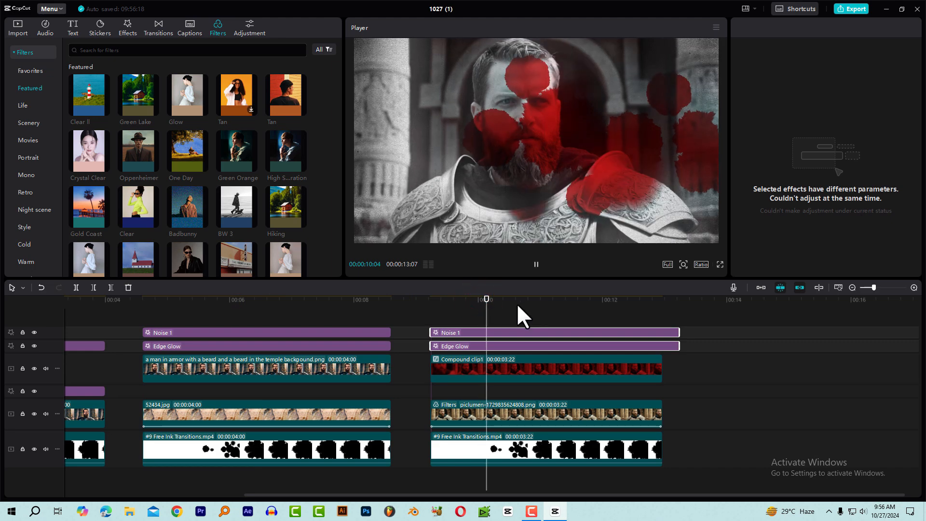
key("space")
left_click(438, 295)
key("space")
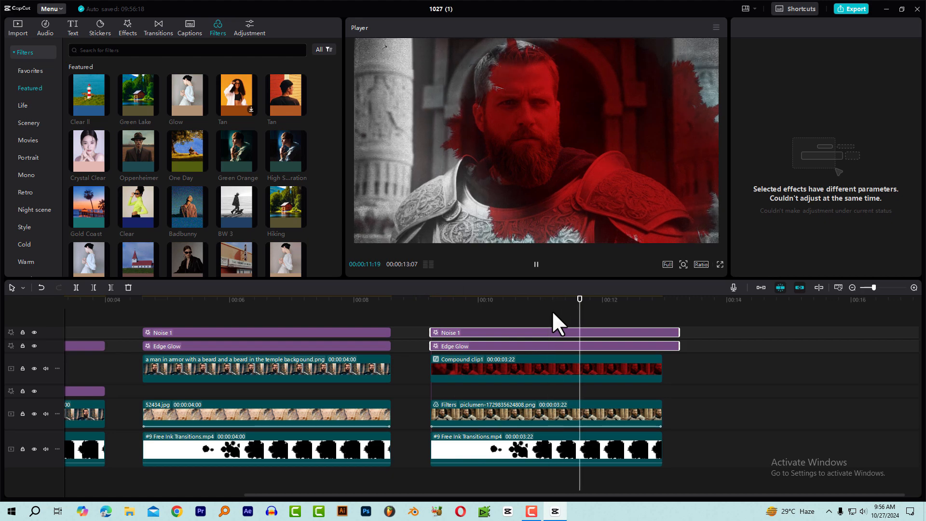
Shorten the copied Noise 1 and Edge Glow effects to end with the third group's clips at 00:00:12:29, and preview the reveal.
left_click_drag(679, 332, 649, 326)
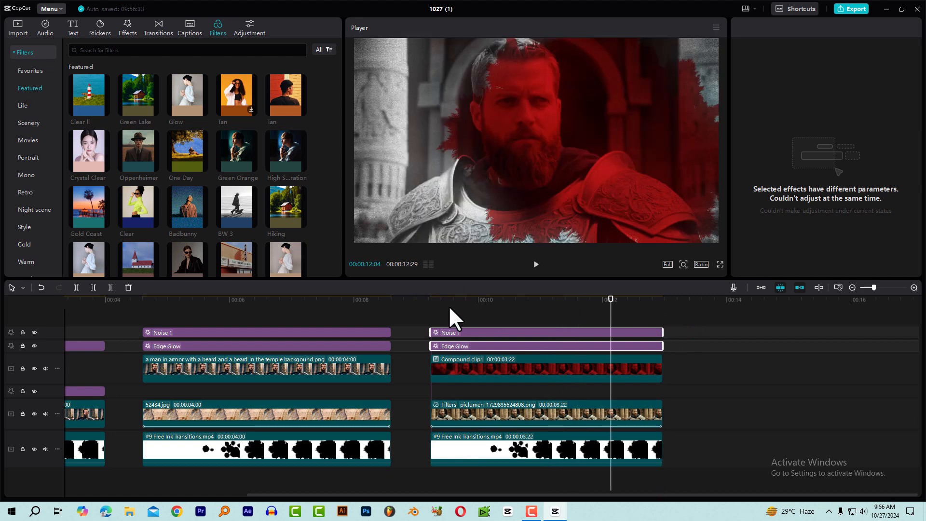
left_click_drag(380, 309, 539, 338)
key("space")
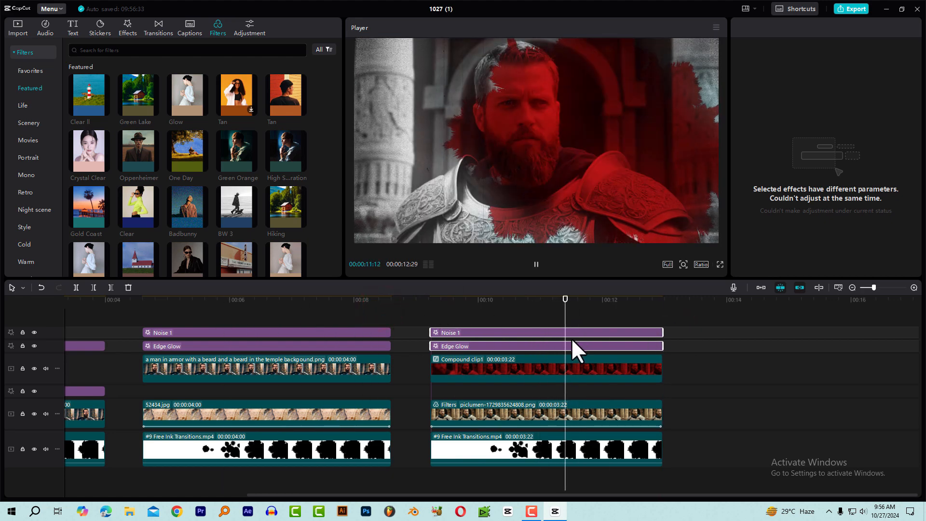
left_click(435, 308)
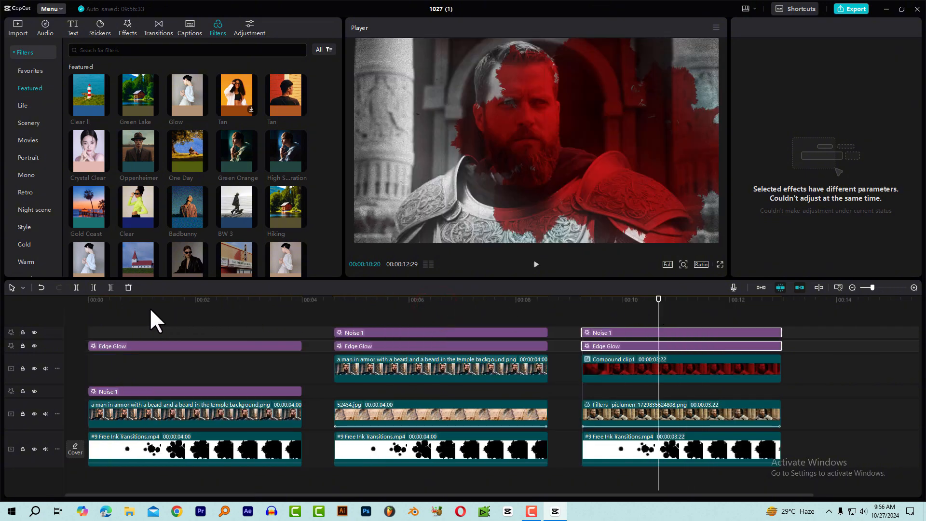
Review the three ink reveal groups in turn, checking the layers of the paper-texture group and comparing it with the red reveal.
left_click(122, 302)
left_click(188, 303)
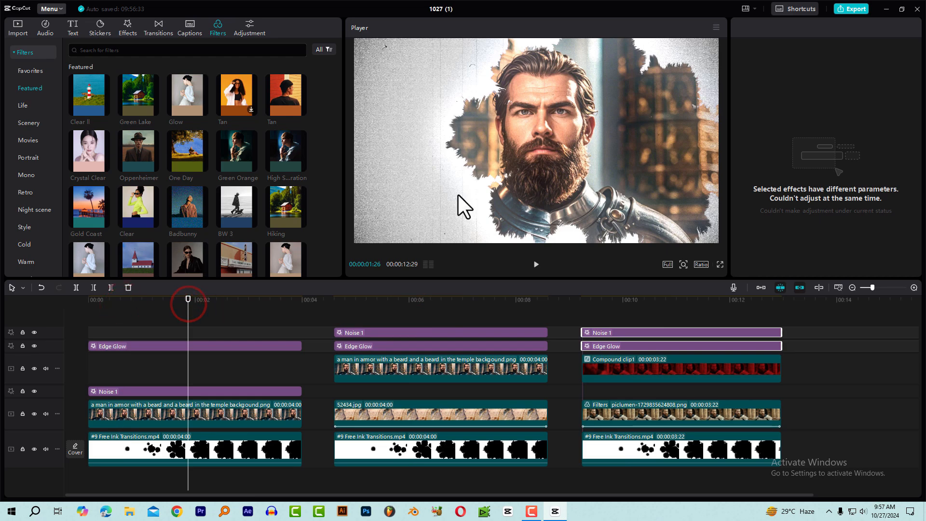
left_click_drag(125, 304, 425, 354)
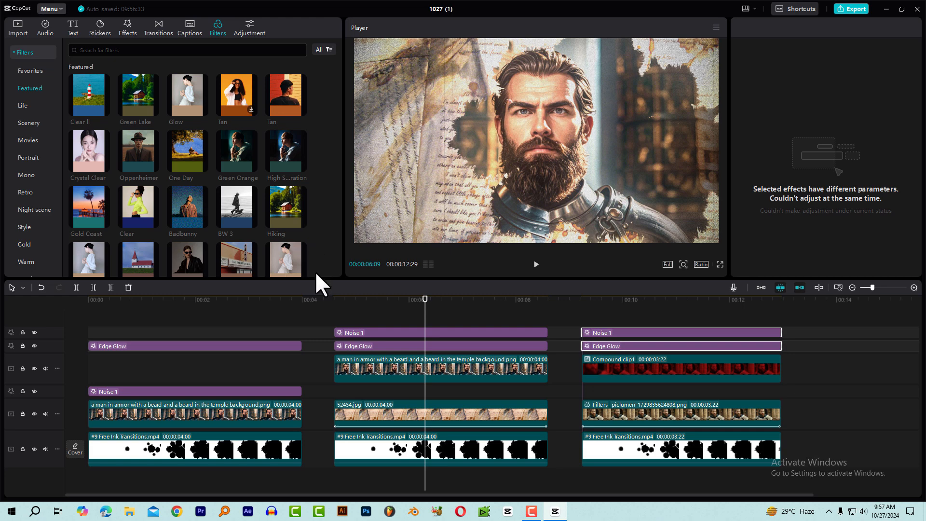
left_click_drag(391, 300, 429, 308)
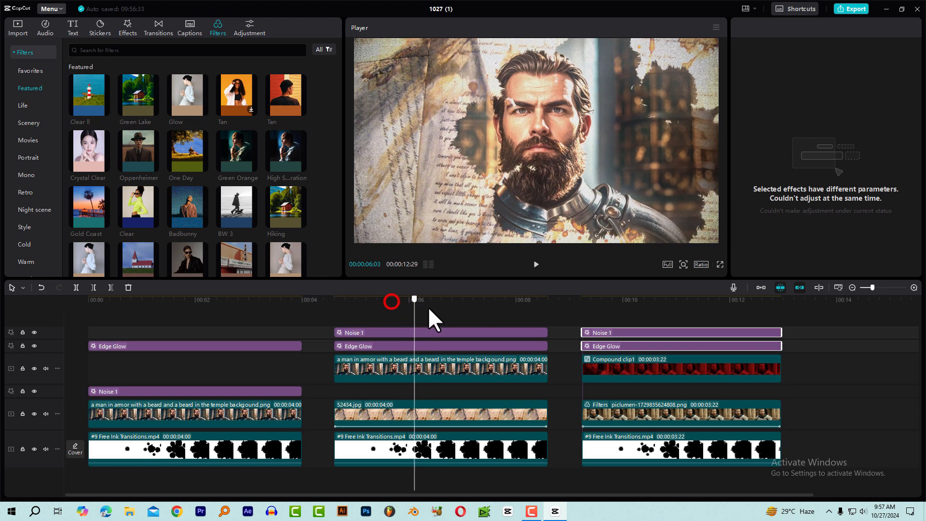
left_click(415, 452)
left_click(424, 413)
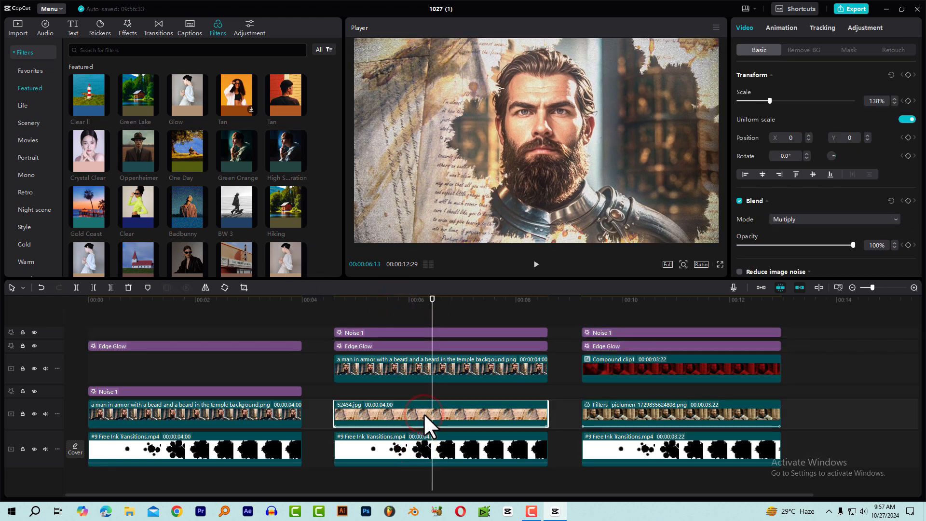
left_click(416, 362)
left_click_drag(407, 297, 437, 311)
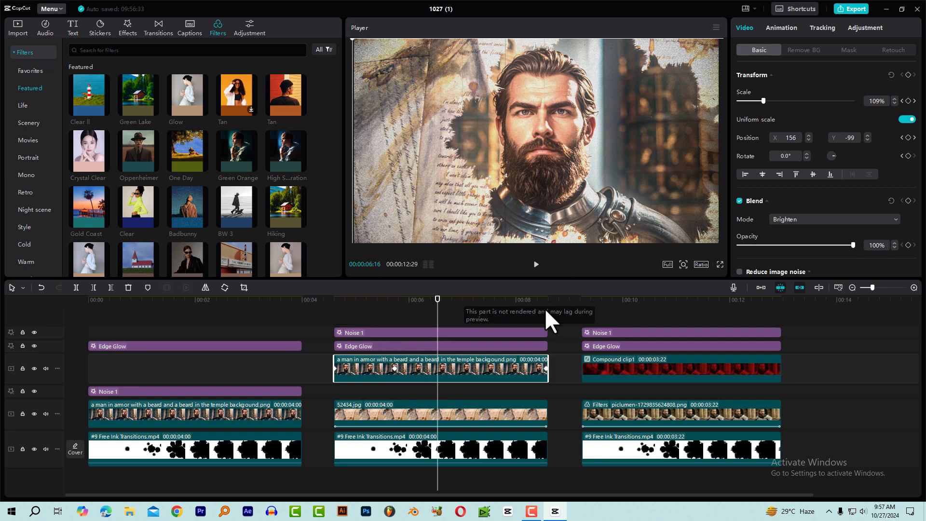
left_click(591, 297)
left_click_drag(591, 297, 666, 305)
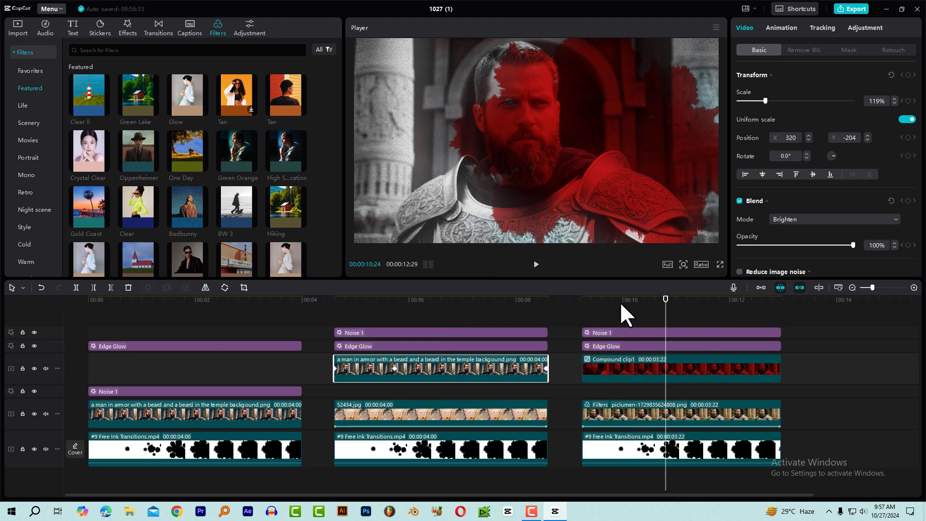
left_click_drag(621, 304, 518, 320)
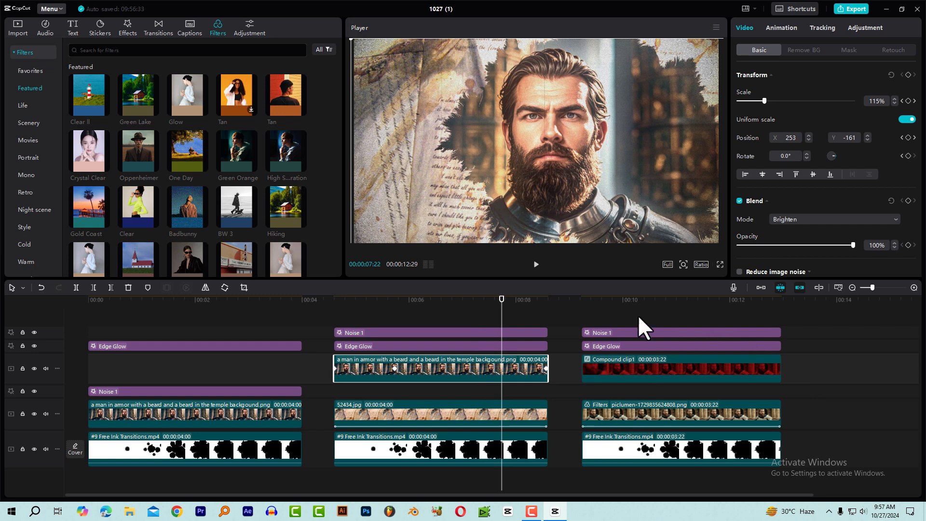
left_click_drag(620, 302, 703, 330)
Swap the second and third groups, moving the paper-texture group to end at 00:00:14:17 and placing the red reveal group at 00:00:04:20.
left_click_drag(812, 444, 656, 326)
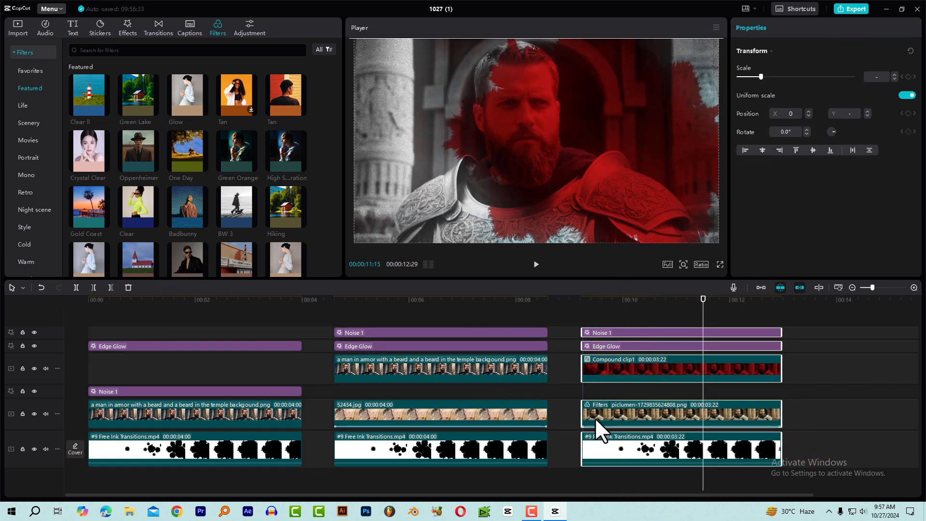
key("Delete")
left_click_drag(579, 452, 411, 307)
left_click_drag(400, 336, 723, 356)
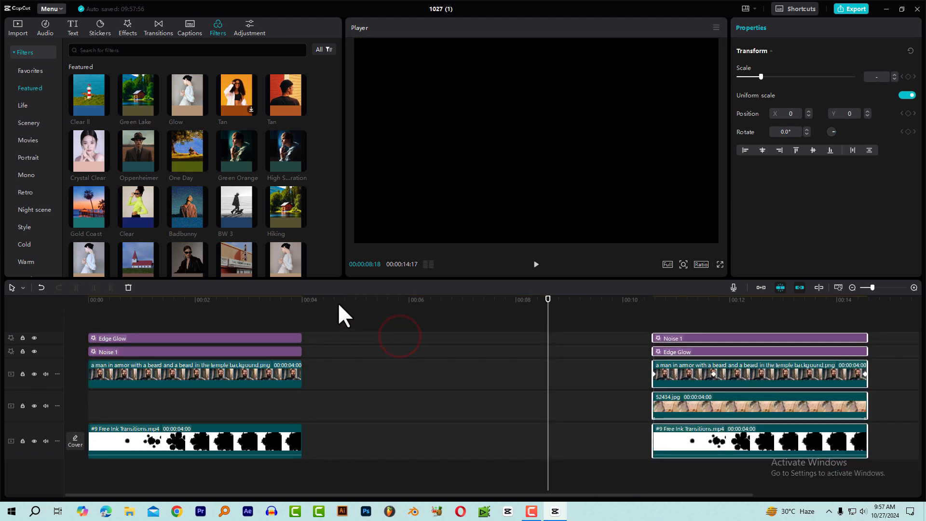
left_click(337, 302)
key("ctrl+v")
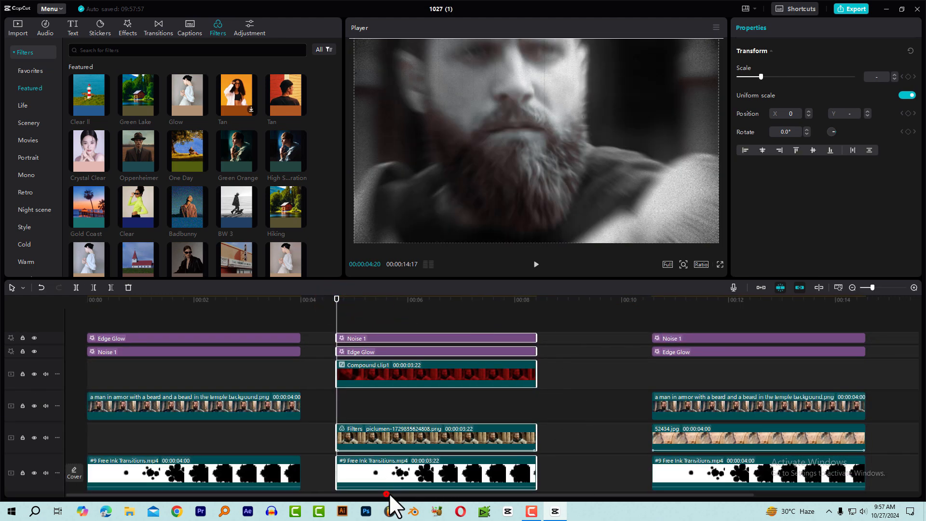
Duplicate the paper-texture reveal group, including its Noise 1 and Edge Glow effects, so the copy starts directly after it at 00:00:14:17.
left_click_drag(390, 494, 554, 494)
left_click_drag(470, 299, 534, 352)
scroll(637, 390, "down", 1)
scroll(629, 387, "up", 1)
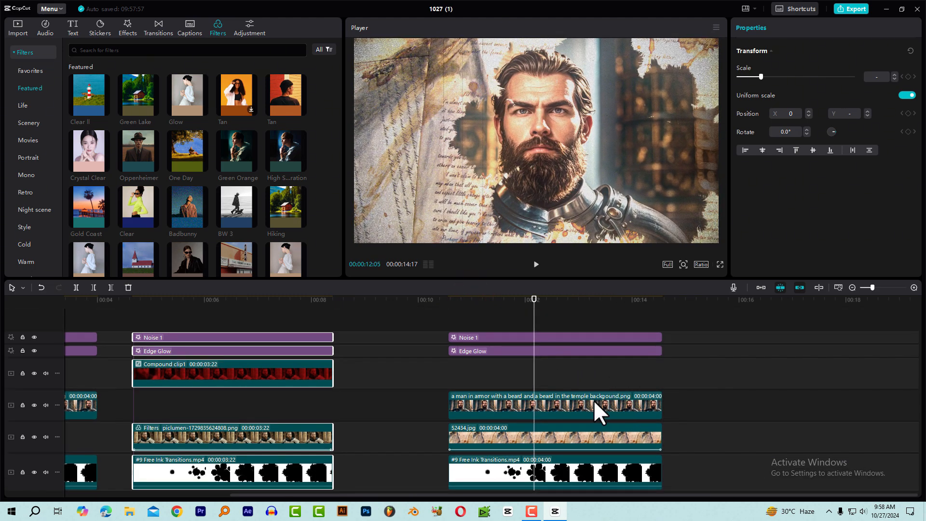
left_click(593, 311)
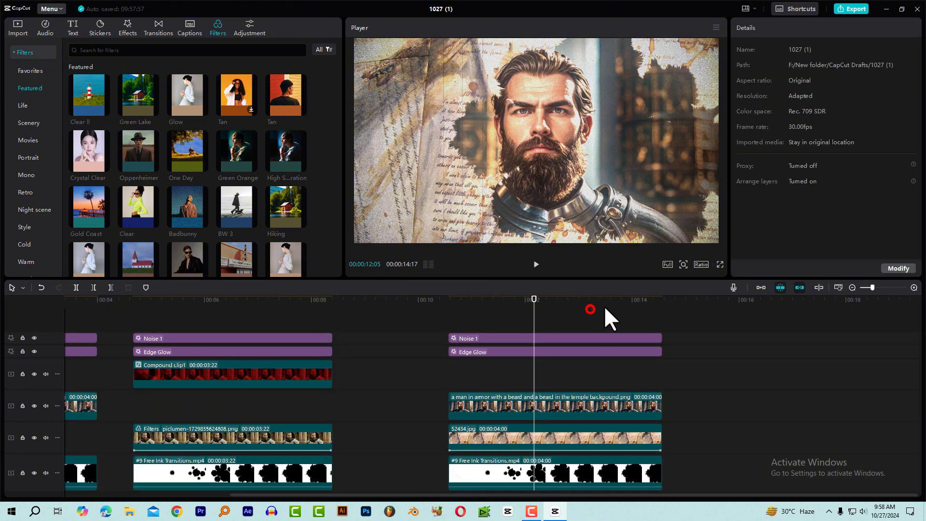
left_click_drag(608, 300, 663, 318)
left_click_drag(699, 478, 580, 329)
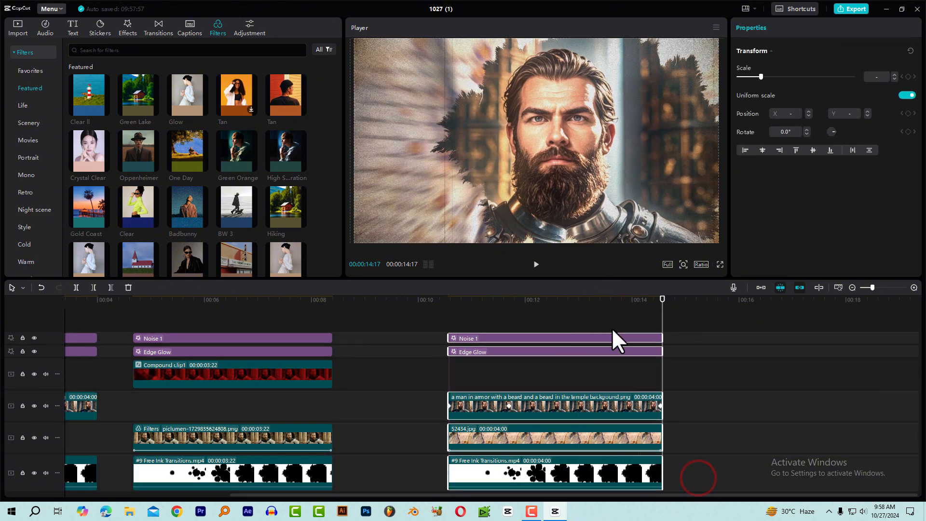
key("ctrl+c")
key("ctrl+v")
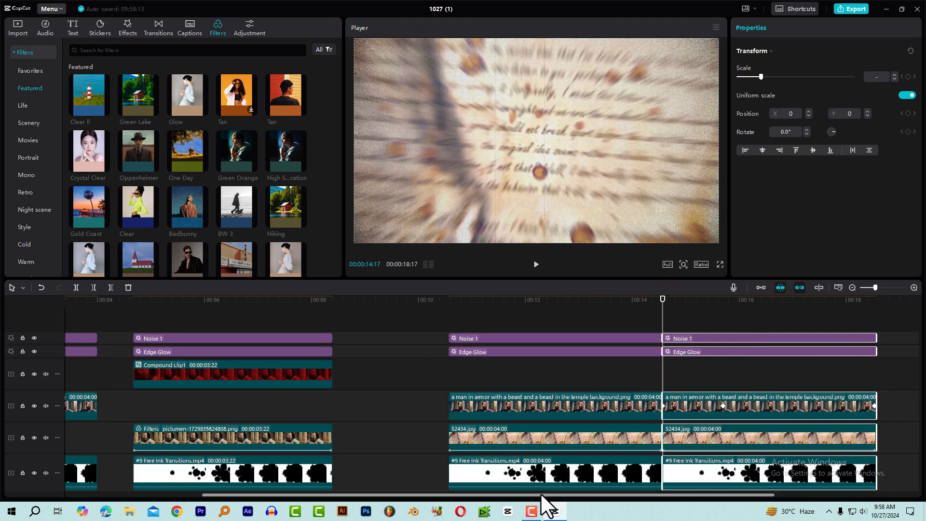
Add another copy of the paper-texture reveal group, starting at 00:00:18:17.
left_click_drag(540, 493, 766, 450)
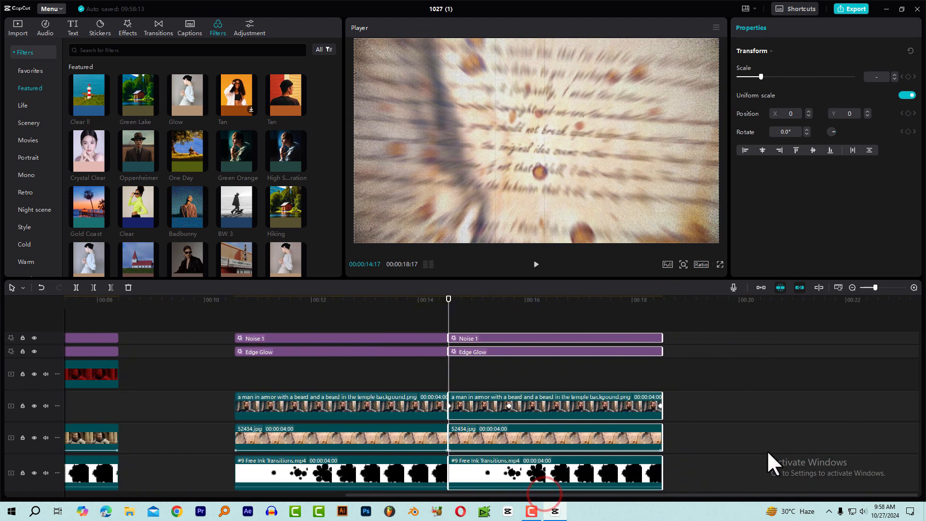
left_click(637, 303)
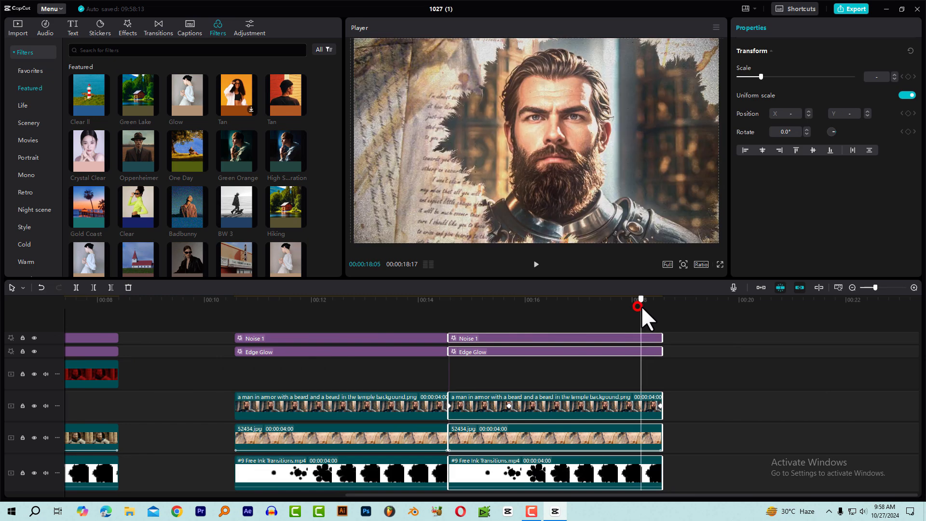
key("ctrl+v")
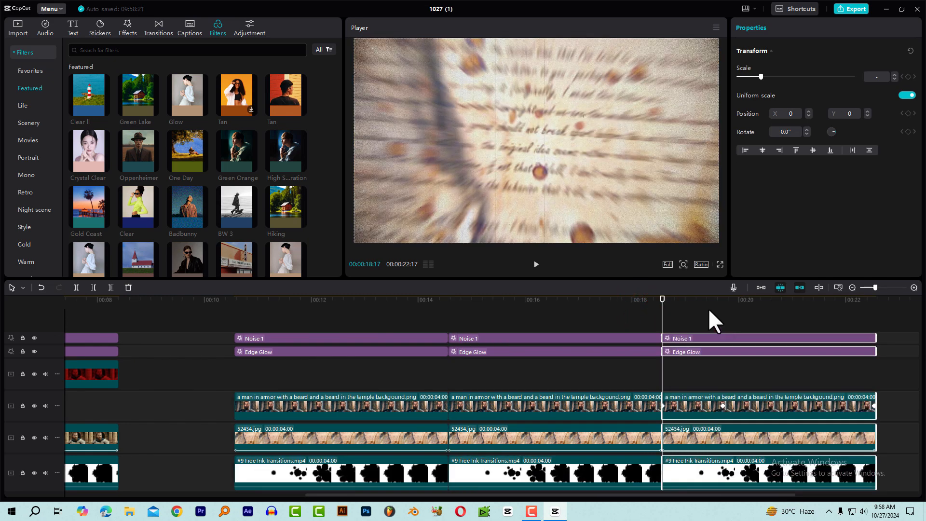
Replace the armored man image in the second paper-texture group with piclumen-1729835624808.png, keeping the original video effect, and preview it.
left_click(342, 302)
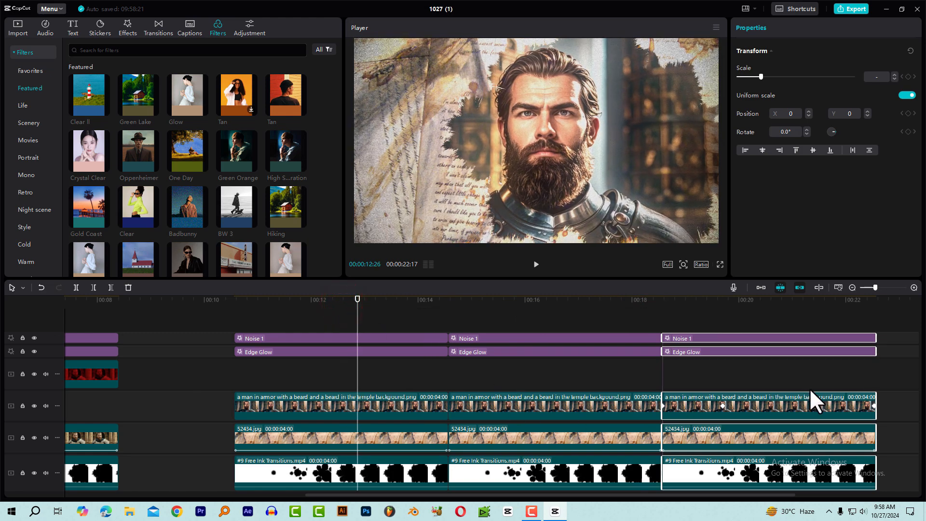
left_click(428, 400)
left_click(541, 404)
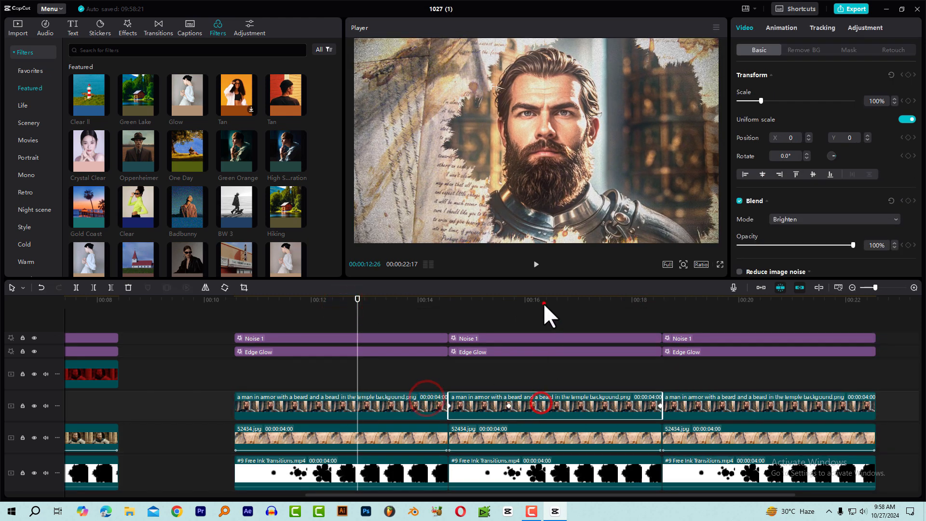
left_click(543, 302)
left_click(737, 302)
left_click(728, 410)
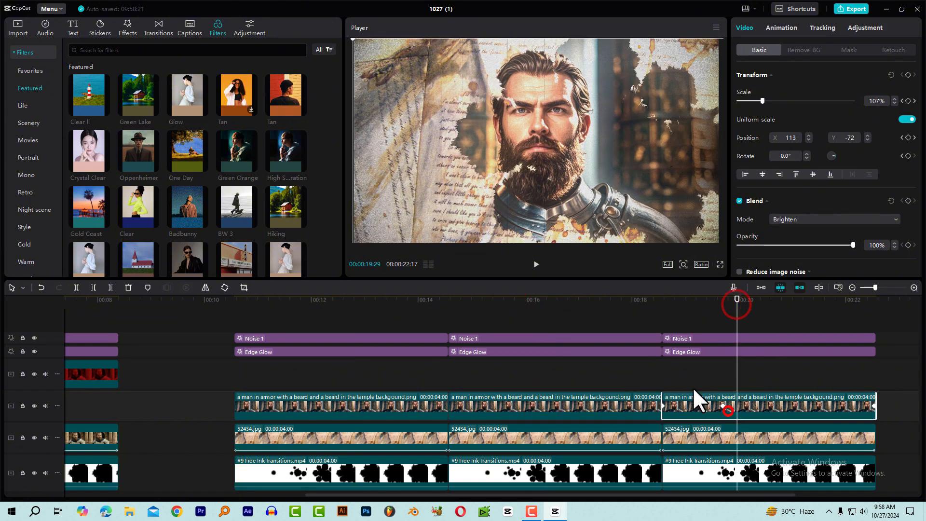
left_click(18, 28)
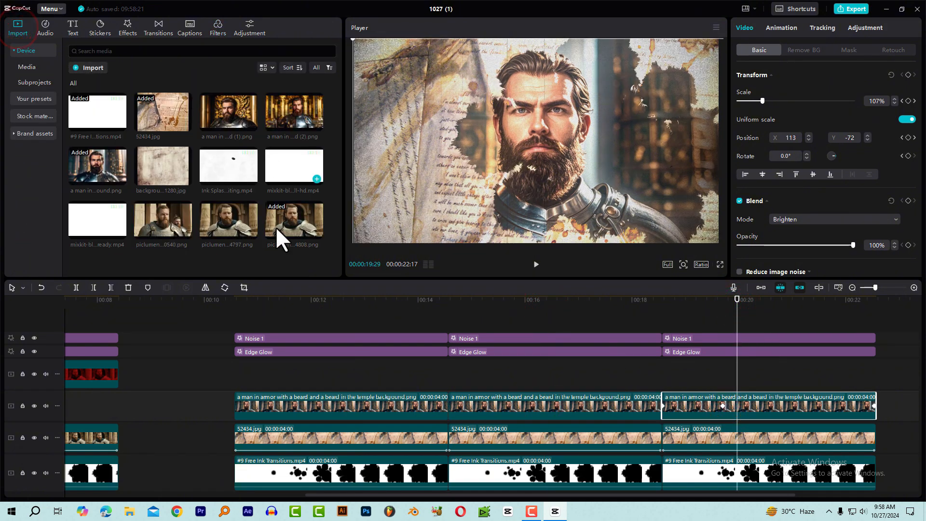
left_click(380, 300)
left_click(510, 296)
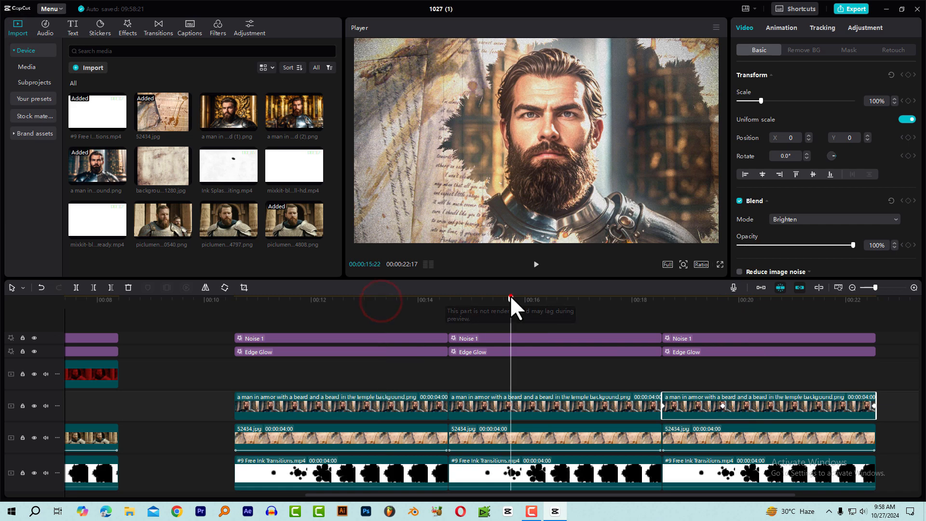
left_click(512, 404)
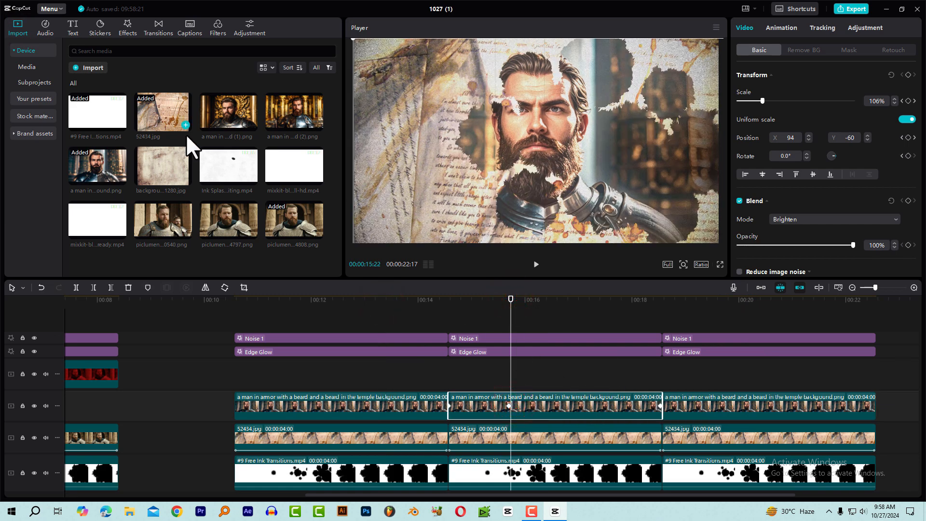
left_click_drag(295, 216, 514, 407)
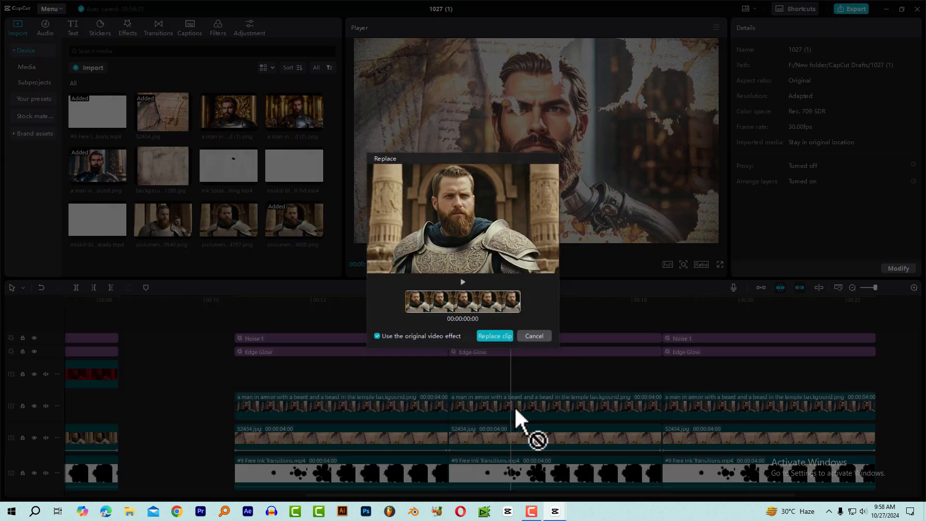
left_click(493, 337)
left_click_drag(420, 301, 581, 337)
Replace the armored man image in the third paper-texture group with piclumen-1729835590540.png and preview the groups.
left_click(732, 302)
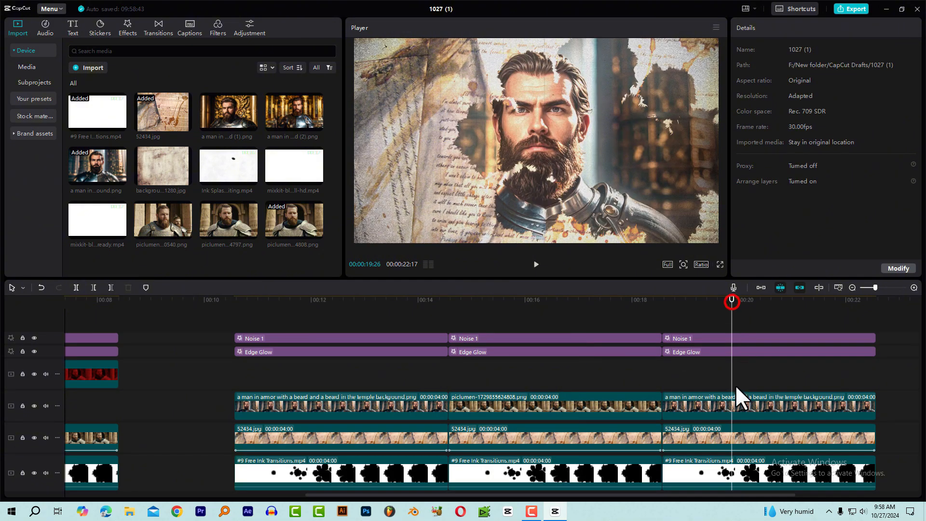
left_click(740, 405)
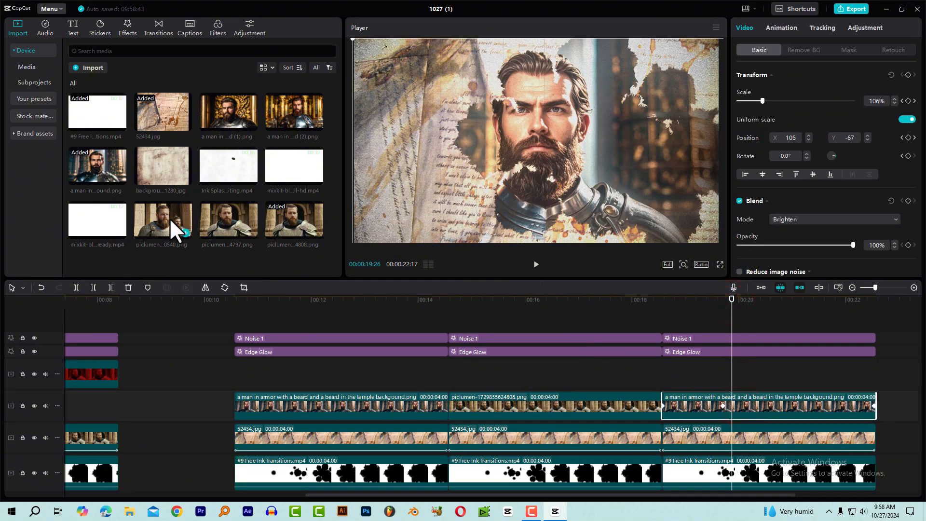
left_click_drag(169, 218, 742, 412)
left_click(497, 337)
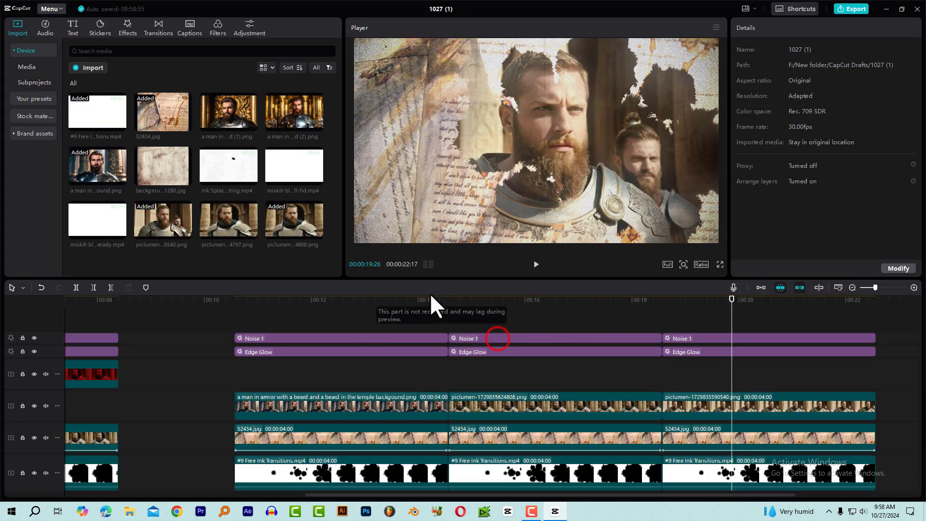
left_click_drag(431, 300, 601, 338)
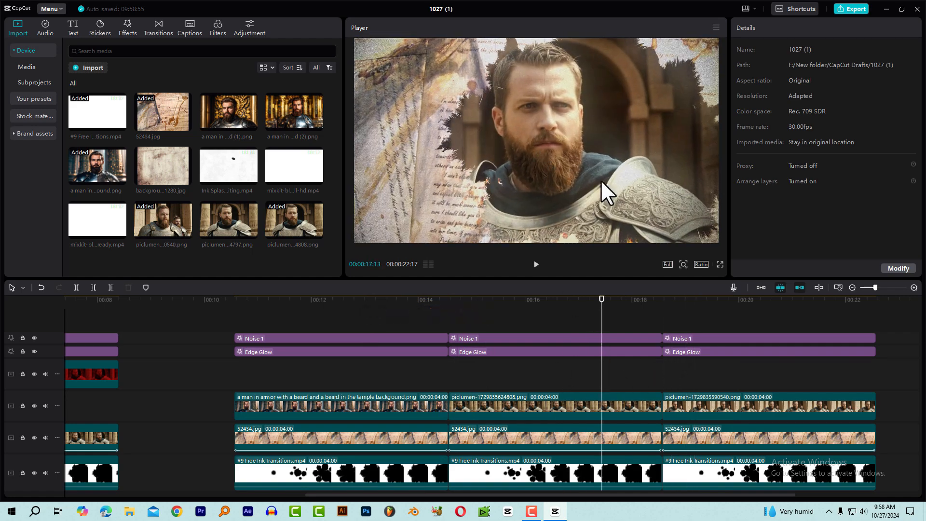
left_click_drag(403, 302, 569, 328)
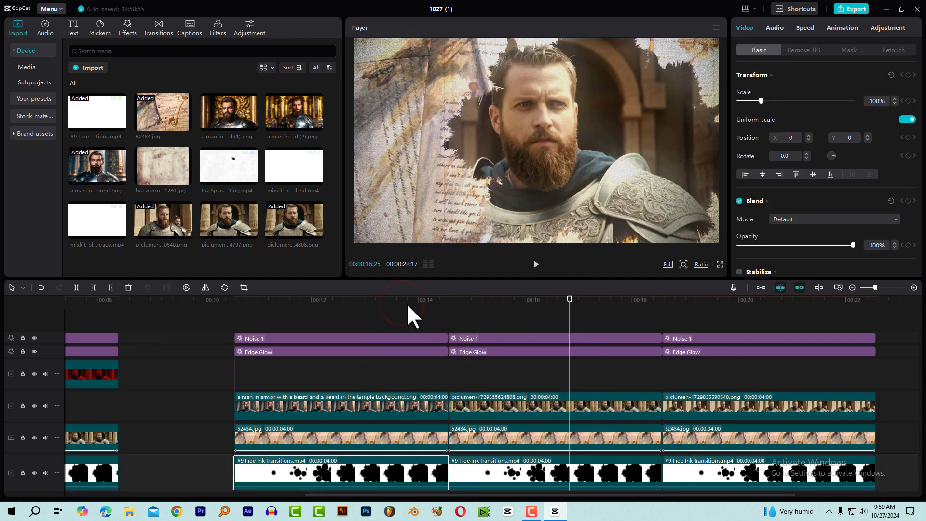
left_click_drag(408, 304, 582, 351)
left_click(359, 299)
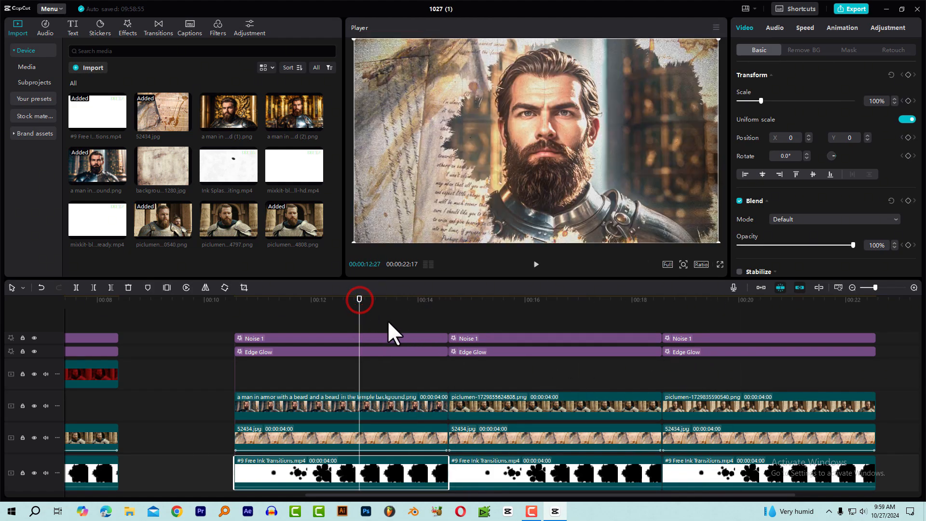
Turn the first and second paper-texture groups, each with its effects, into two separate compound clips.
left_click_drag(387, 321, 372, 489)
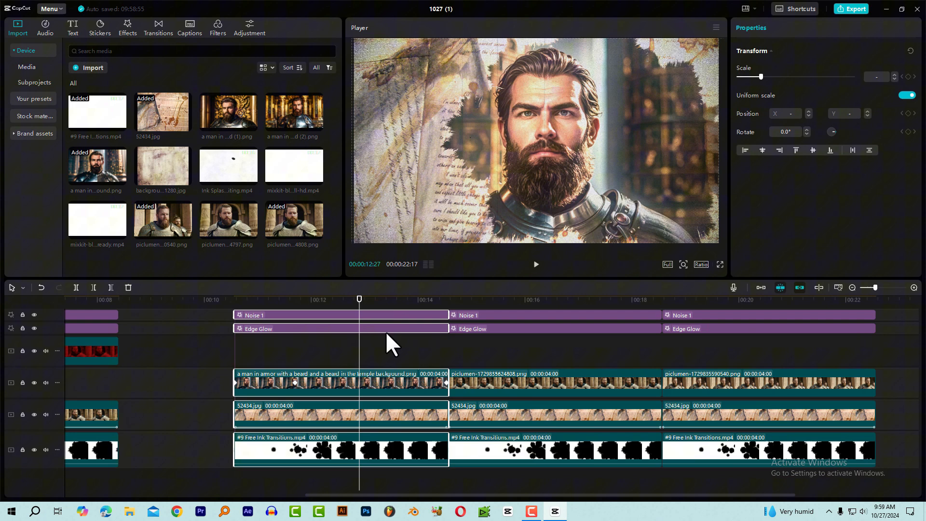
right_click(376, 380)
left_click(403, 400)
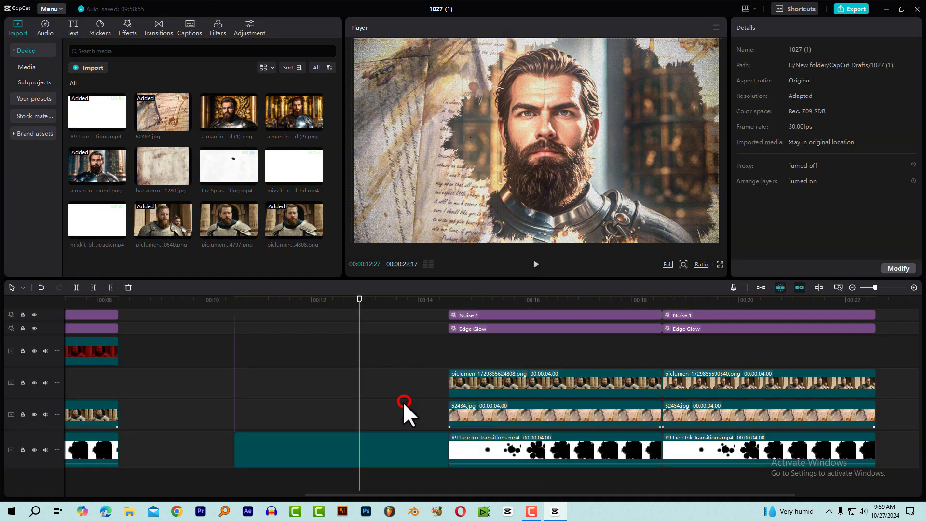
left_click_drag(576, 490, 537, 328)
right_click(537, 328)
left_click(558, 399)
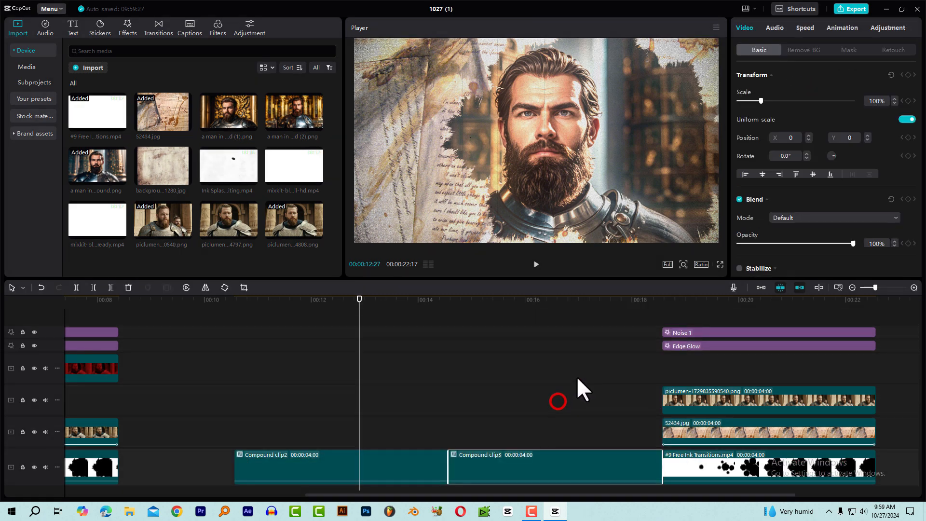
Combine the third paper-texture group's clips and its Noise 1 and Edge Glow effects into a compound clip.
left_click_drag(901, 460, 780, 332)
left_click(751, 298)
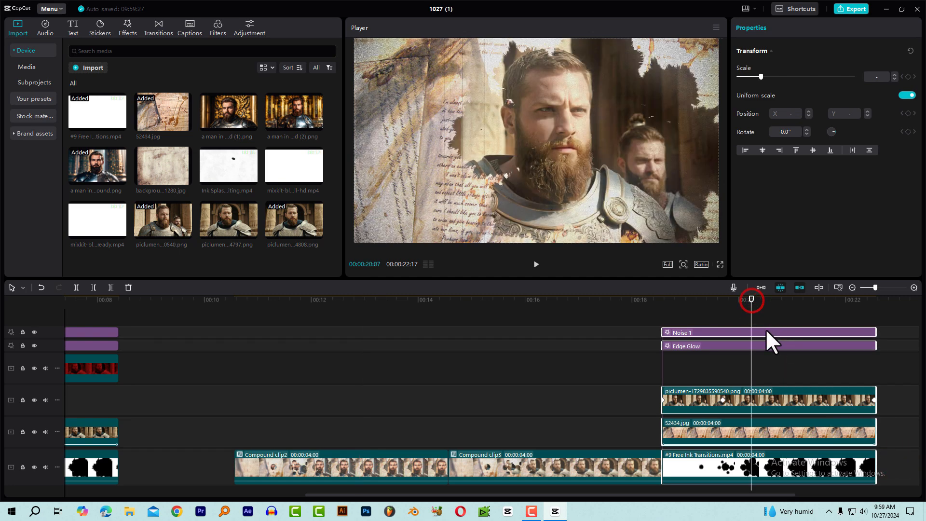
right_click(766, 330)
left_click(812, 398)
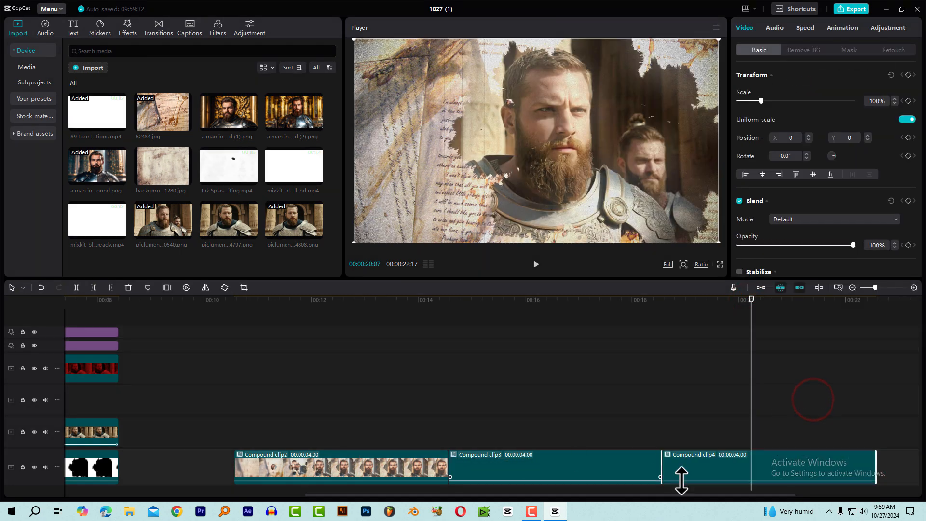
Add the 3D Space camera transition between the first and second paper-texture compound clips and preview it.
left_click_drag(396, 310, 433, 333)
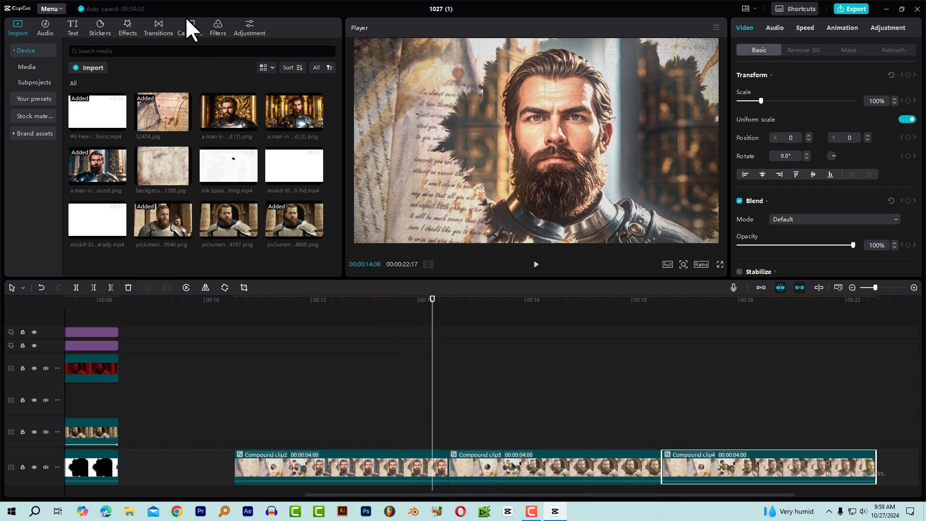
left_click(164, 28)
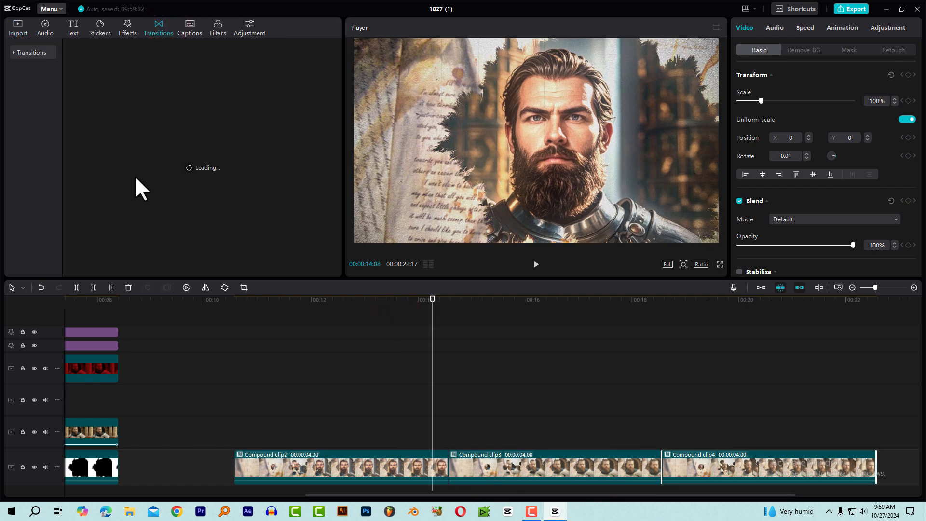
left_click(10, 49)
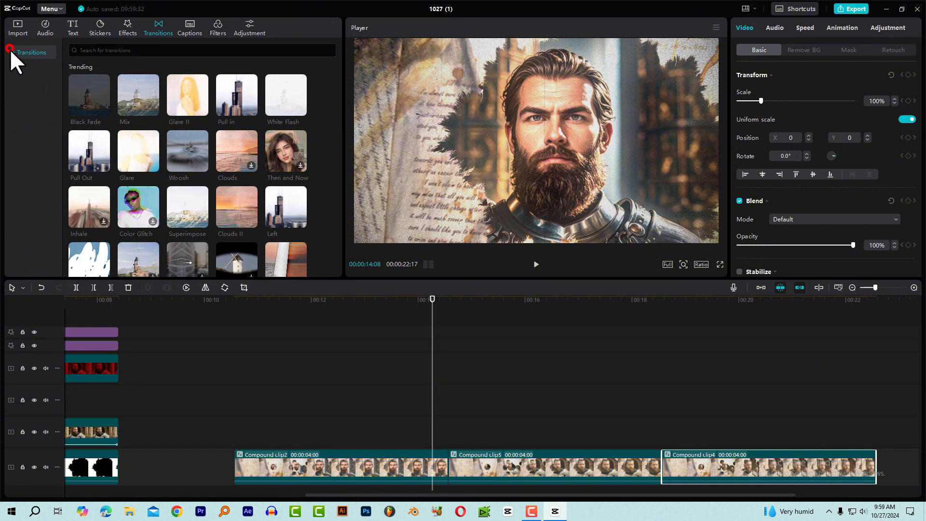
left_click(21, 99)
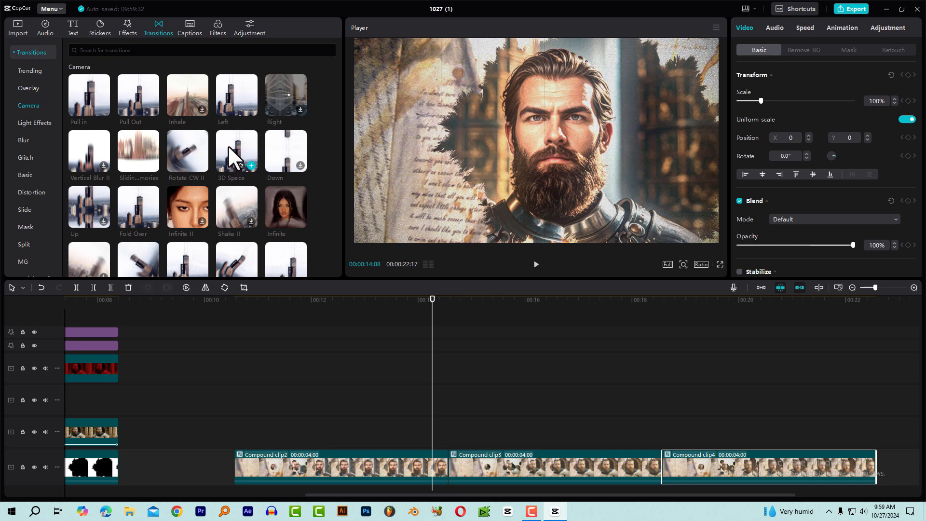
left_click_drag(228, 145, 435, 473)
left_click(525, 285)
left_click(391, 299)
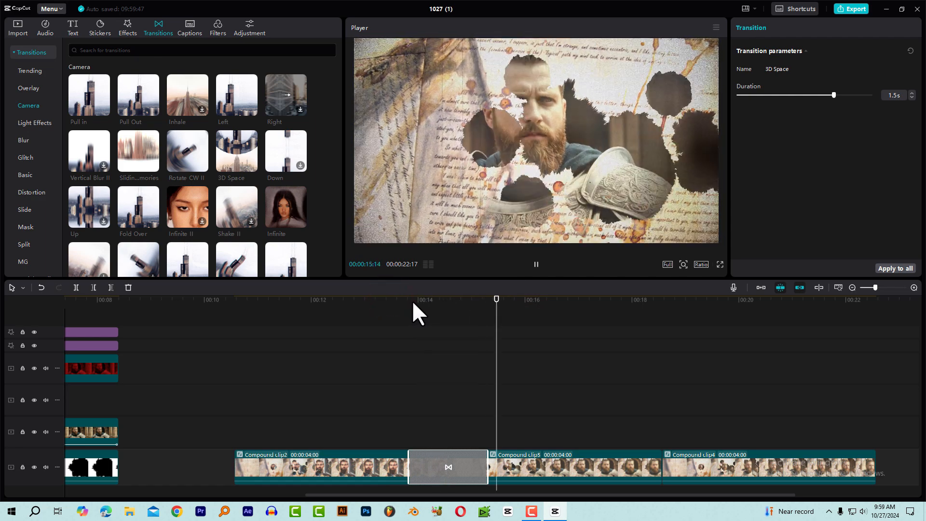
Add the 3D Space transition between the second and third paper-texture compound clips and preview the sequence.
left_click_drag(236, 150, 641, 463)
left_click(599, 326)
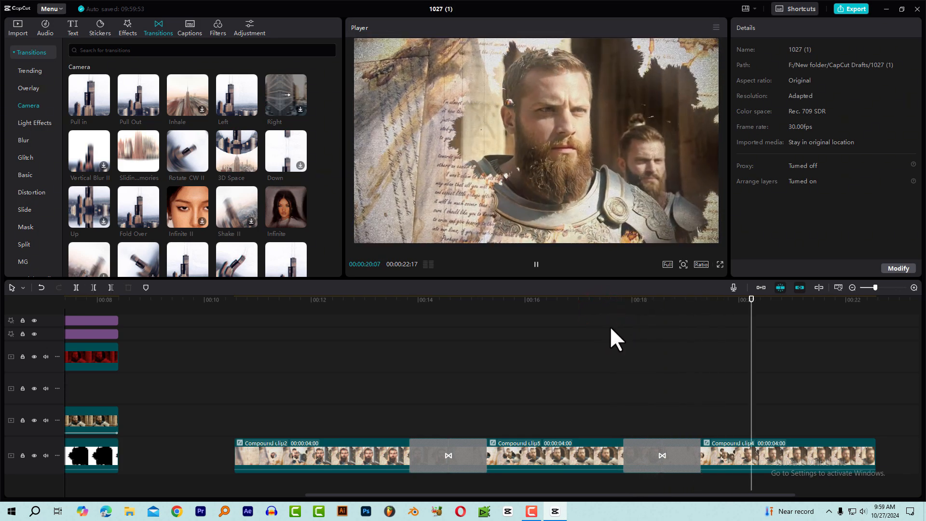
left_click_drag(339, 304, 288, 315)
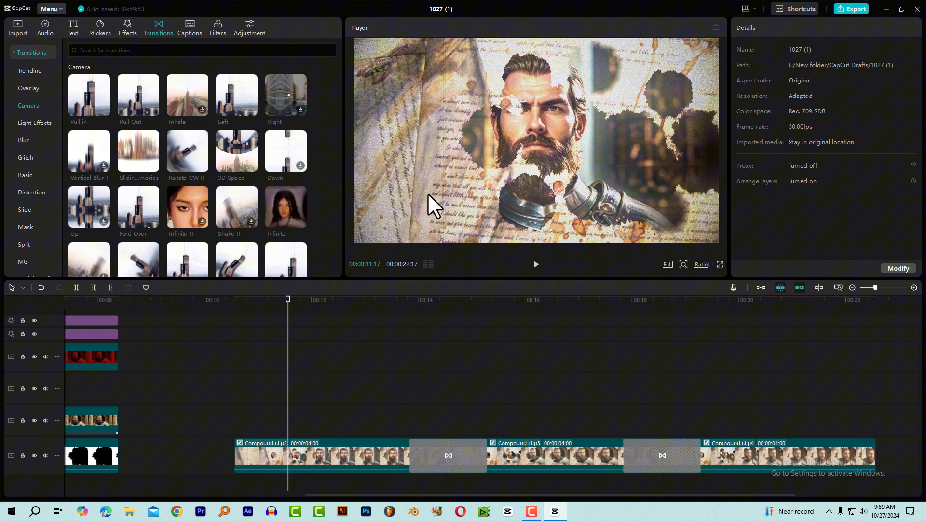
Open the text templates and preview the 3D Space transition between the first two compound clips.
left_click(71, 25)
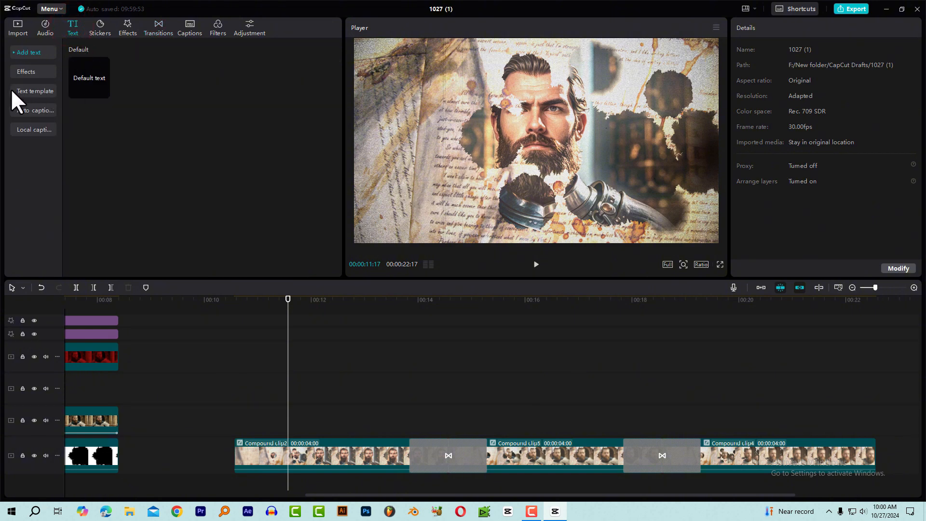
left_click(24, 91)
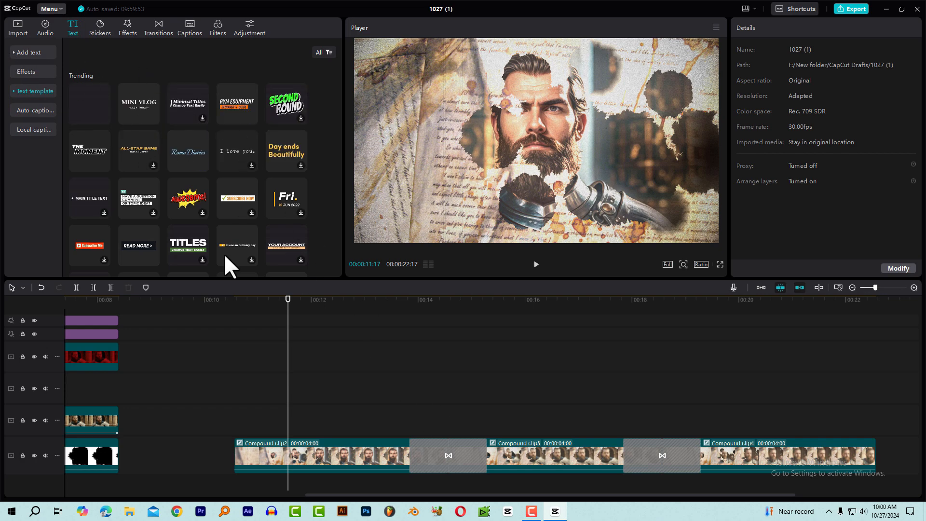
left_click_drag(368, 303, 521, 319)
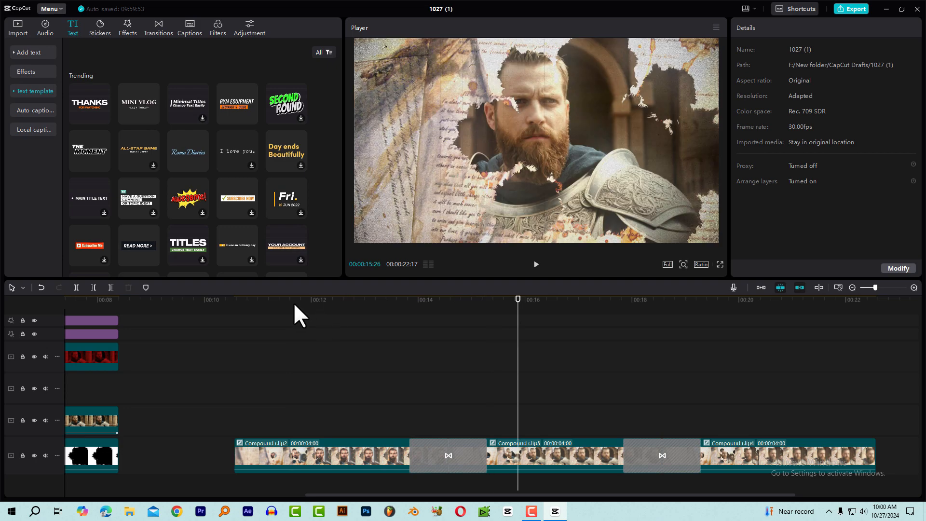
left_click_drag(384, 299, 448, 316)
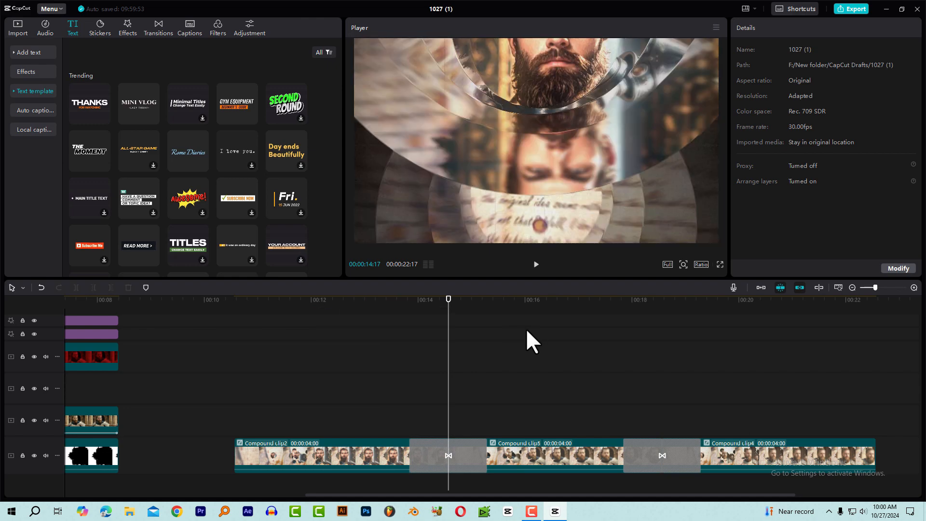
key("space")
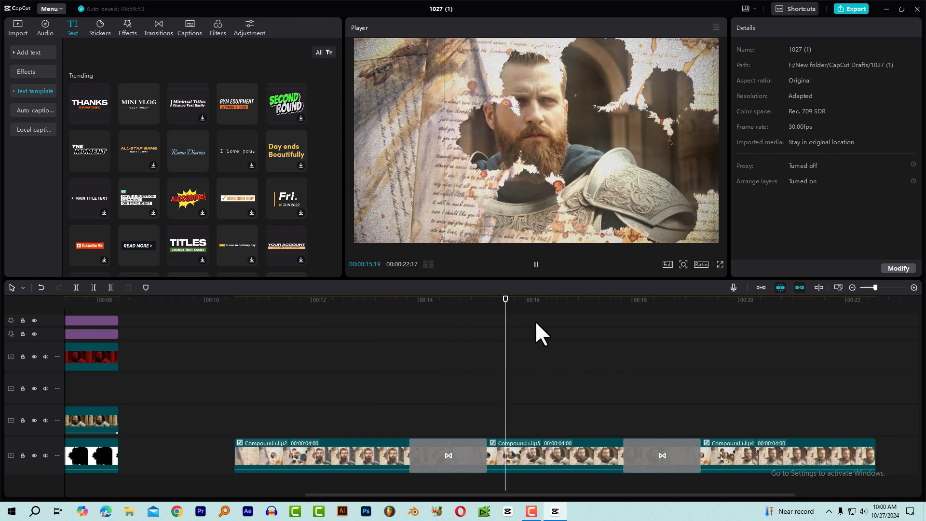